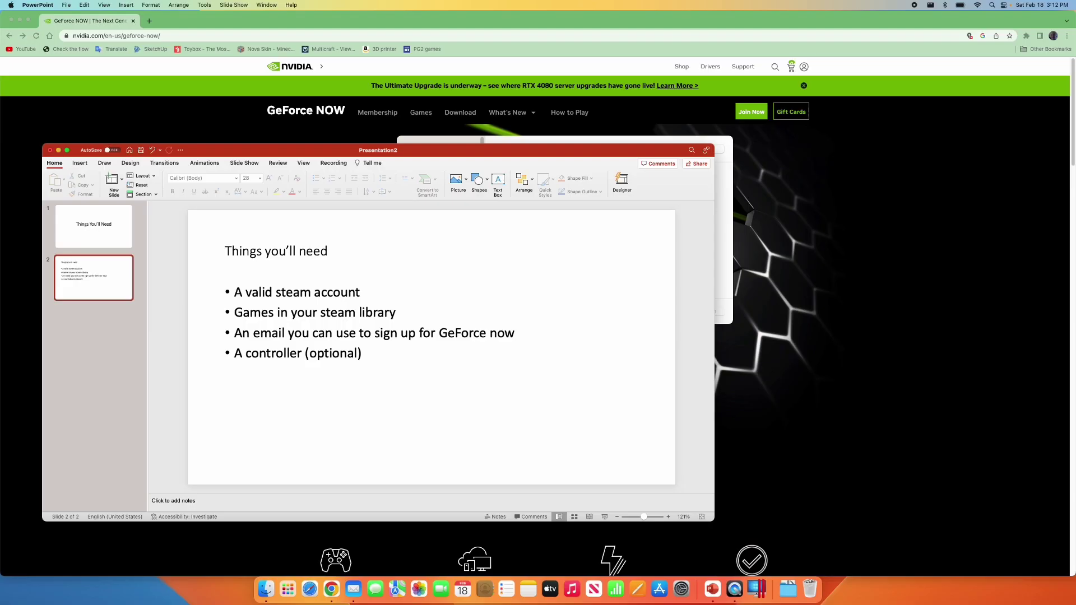
Switch to Chrome and search Google for GeForce Now in a new browser tab
click(173, 22)
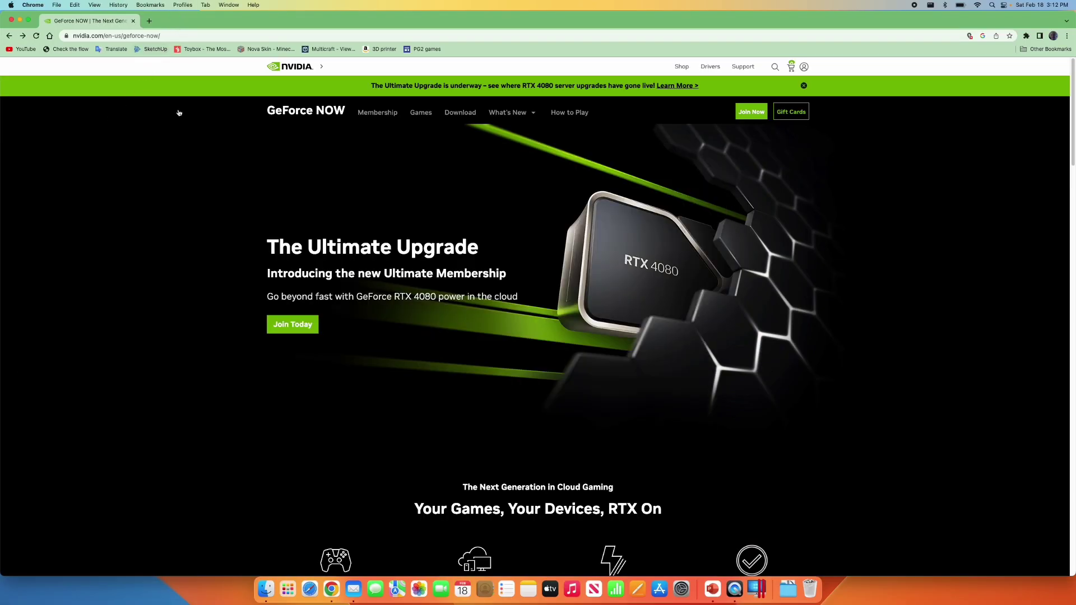
click(149, 21)
text(geforce)
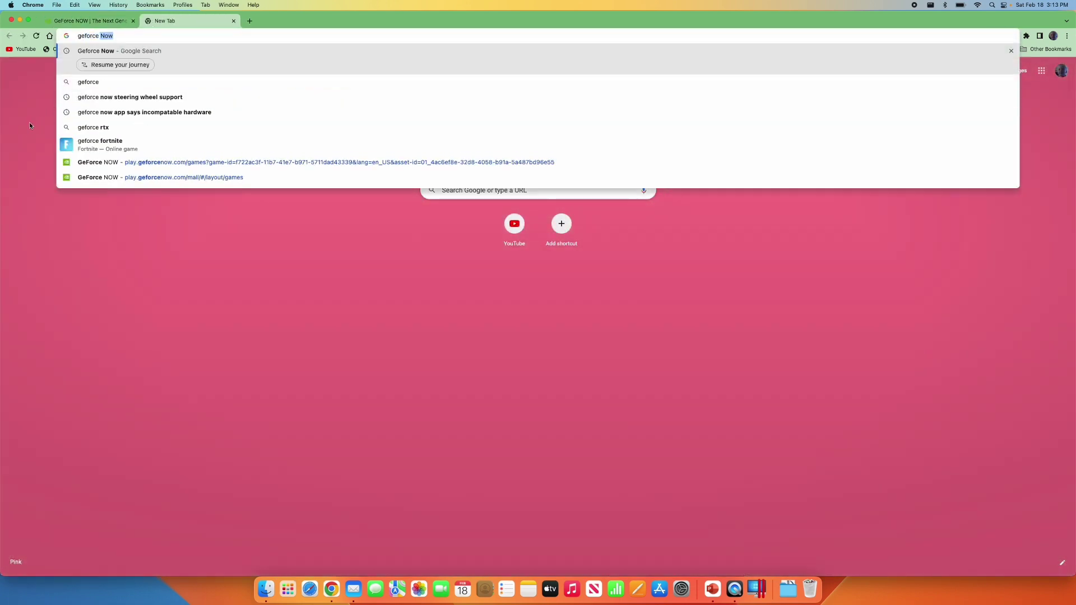
text( now)
key(Return)
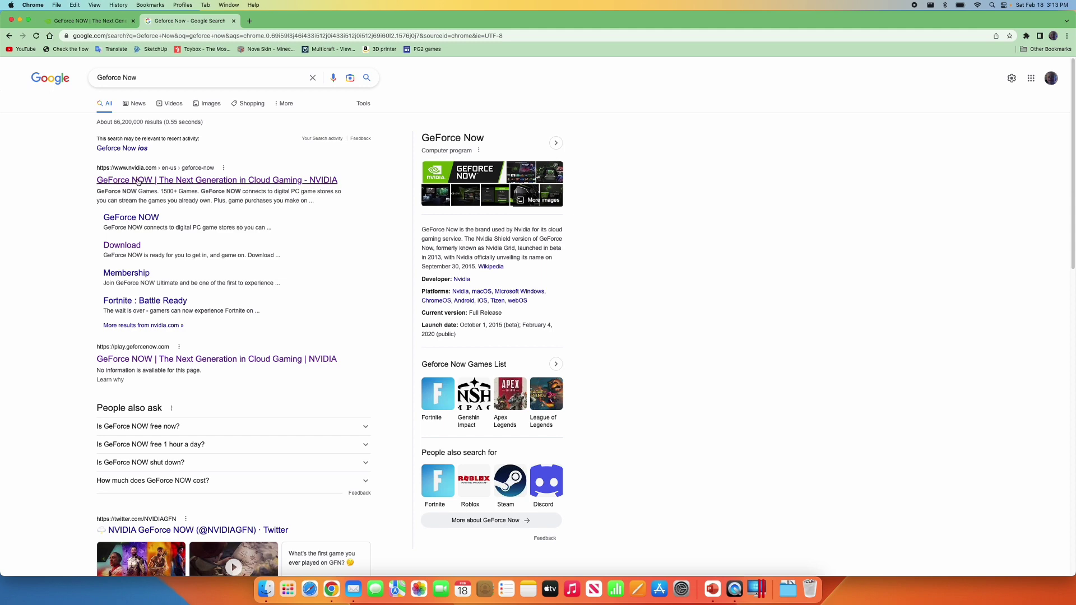
Return to the GeForce NOW site tab and choose to log in with a different NVIDIA account
click(112, 20)
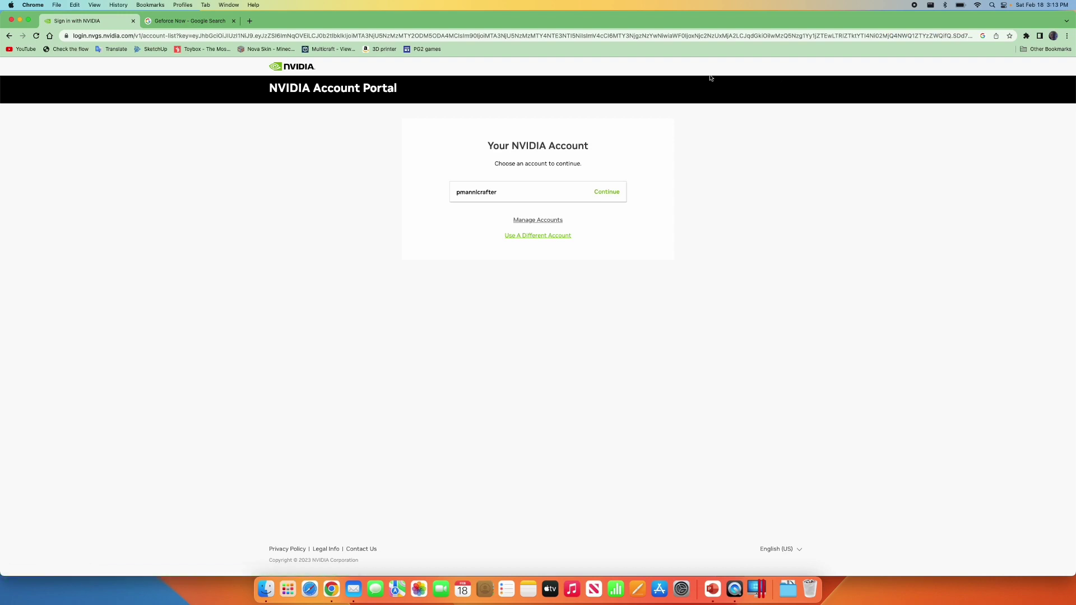
drag(355, 137, 426, 211)
click(407, 156)
click(634, 226)
click(529, 235)
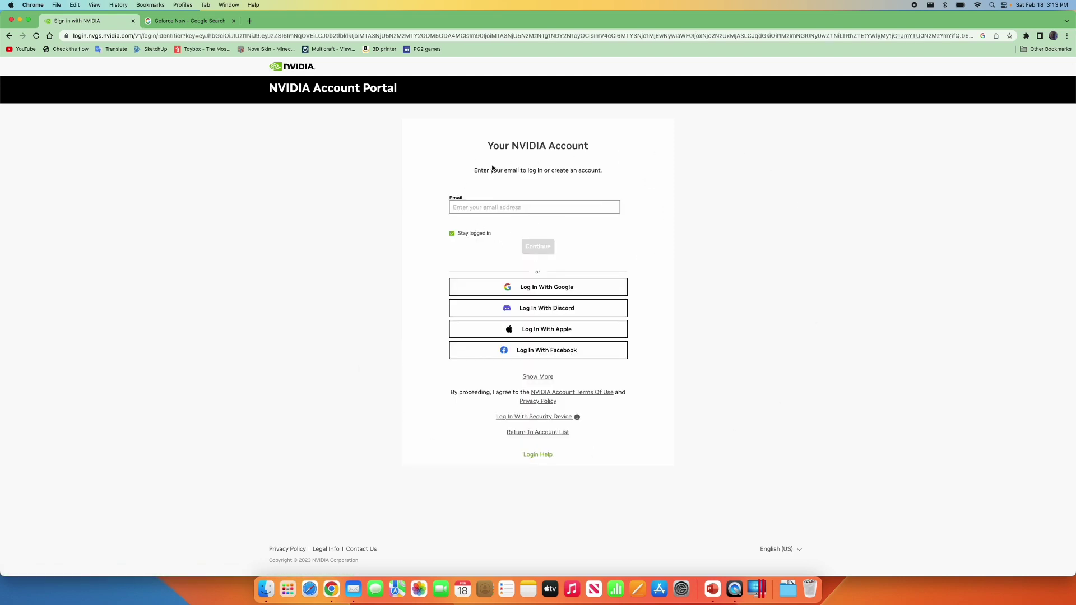
Log in to the NVIDIA Account Portal with Google
drag(487, 147, 574, 151)
click(605, 152)
click(497, 293)
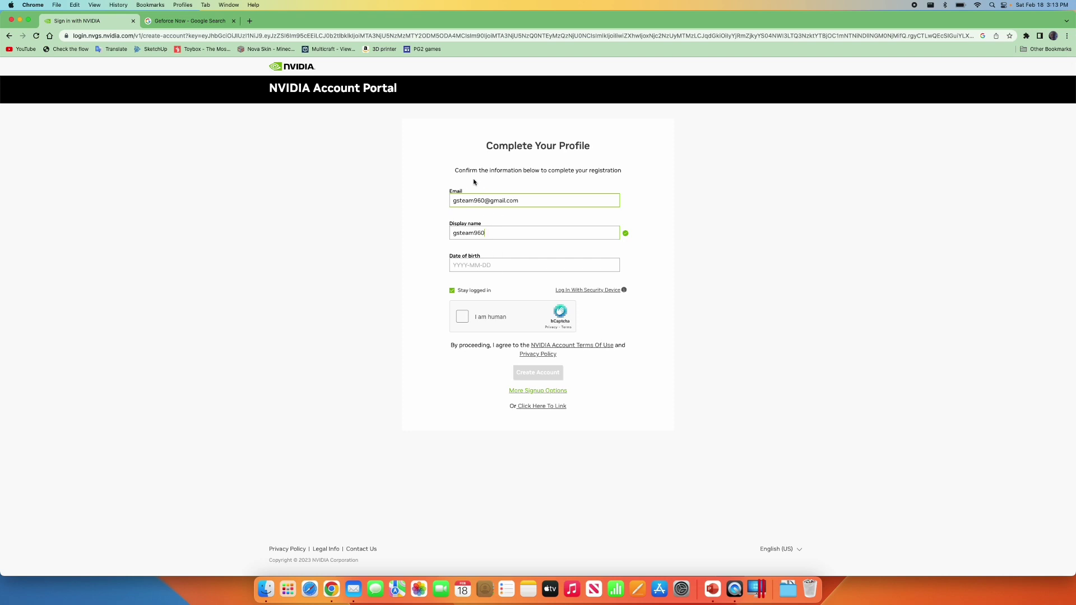
Review the prefilled email and display name in the profile form and enter the date of birth
drag(451, 200, 552, 197)
click(553, 197)
drag(495, 148, 589, 150)
click(591, 149)
click(513, 266)
Pass the human verification by picking every image of a panda in water, and create the NVIDIA account
click(468, 319)
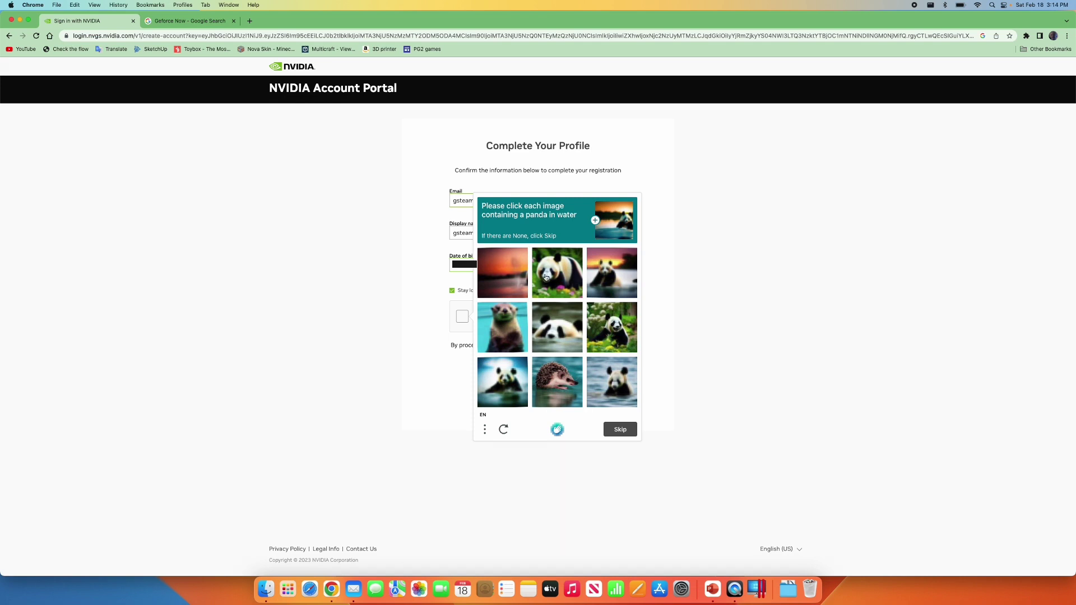
click(627, 274)
click(558, 329)
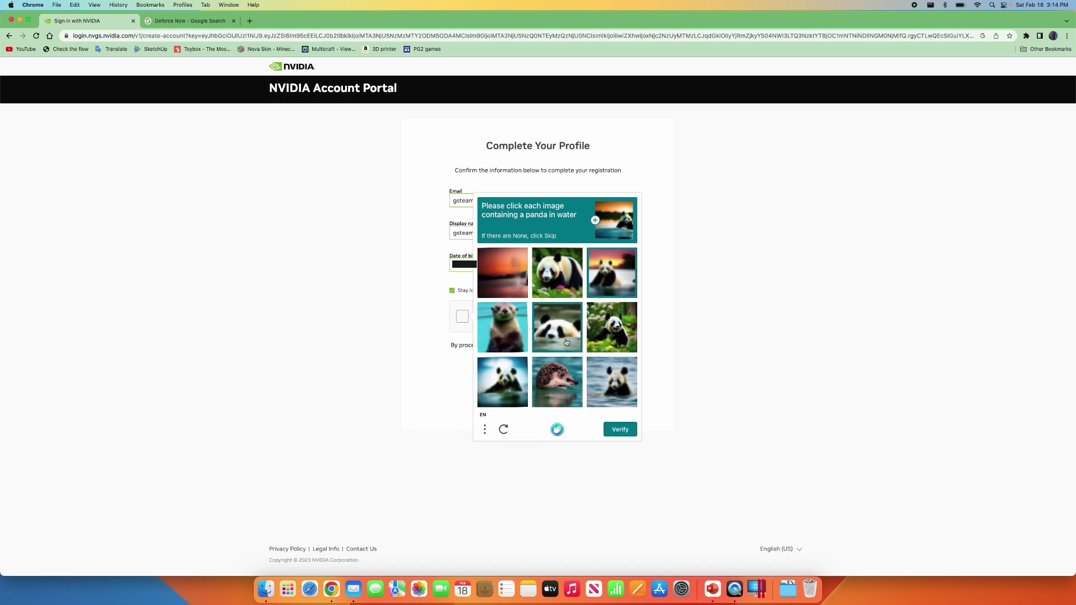
click(624, 386)
click(507, 390)
click(616, 430)
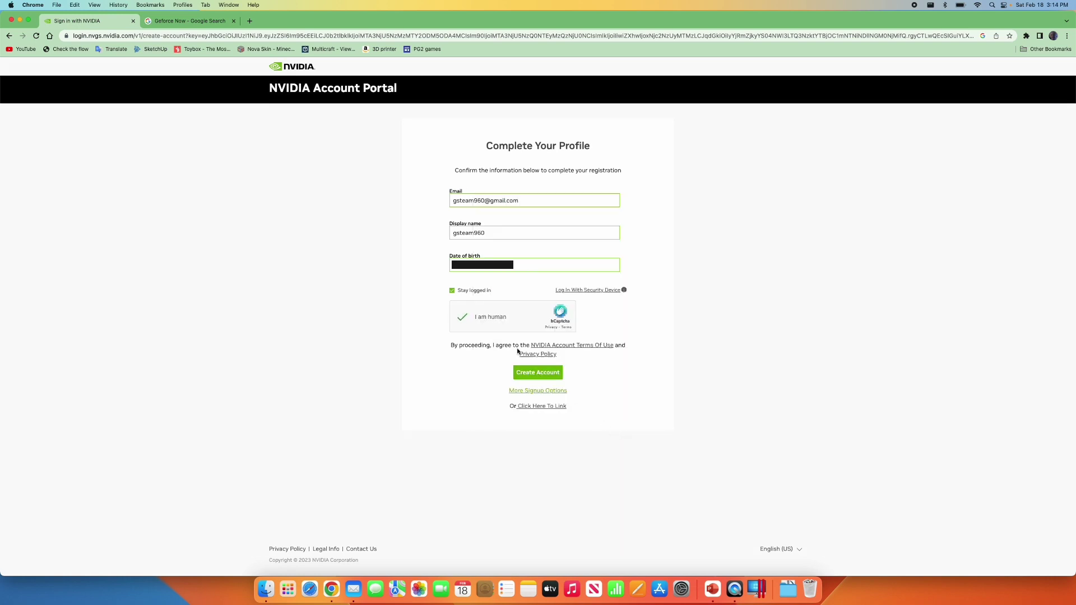
click(540, 374)
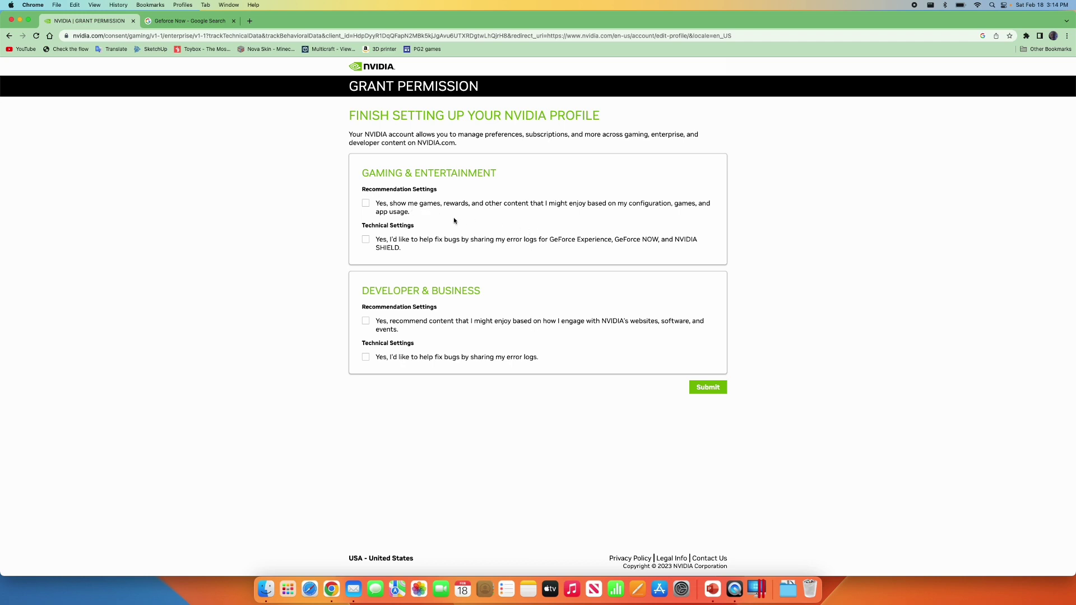
Go through the Gaming & Entertainment consent options and submit the NVIDIA profile permissions
click(398, 207)
click(438, 241)
click(438, 241)
click(720, 390)
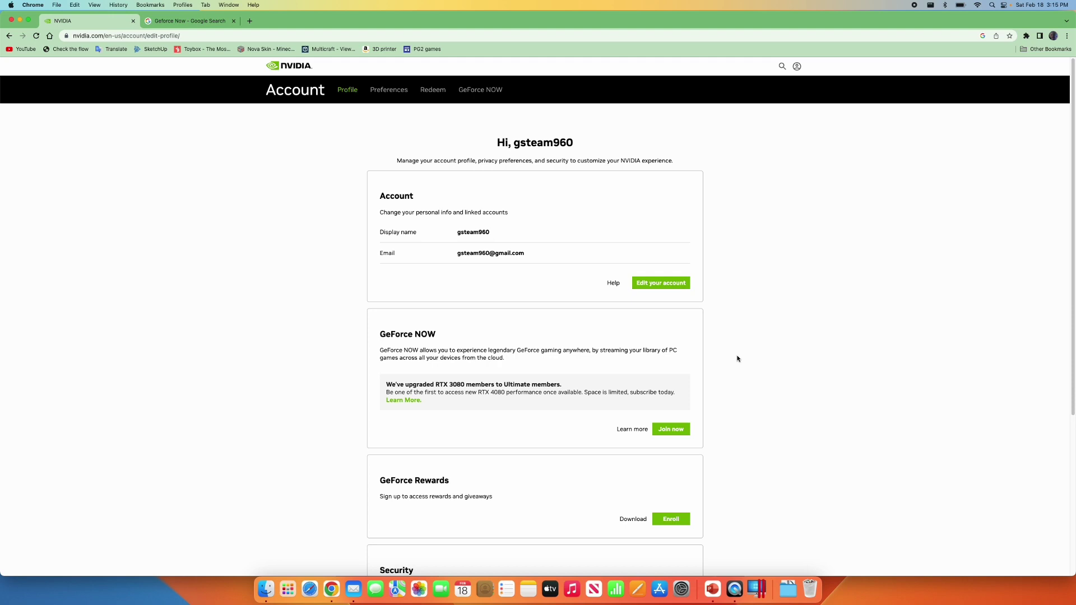
Join GeForce NOW from the account page with the Free membership
click(468, 94)
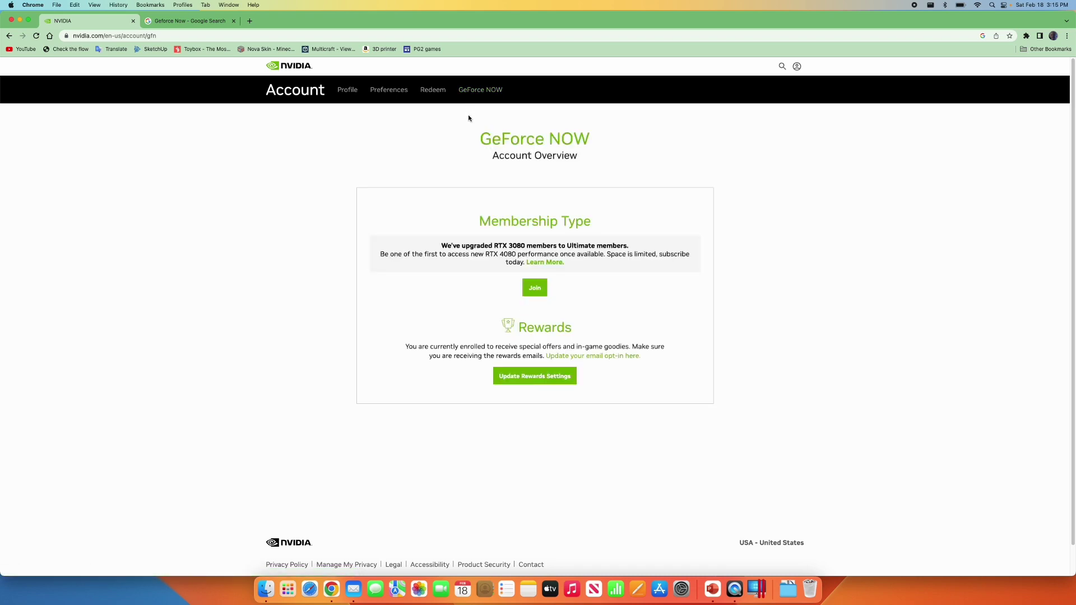
click(535, 293)
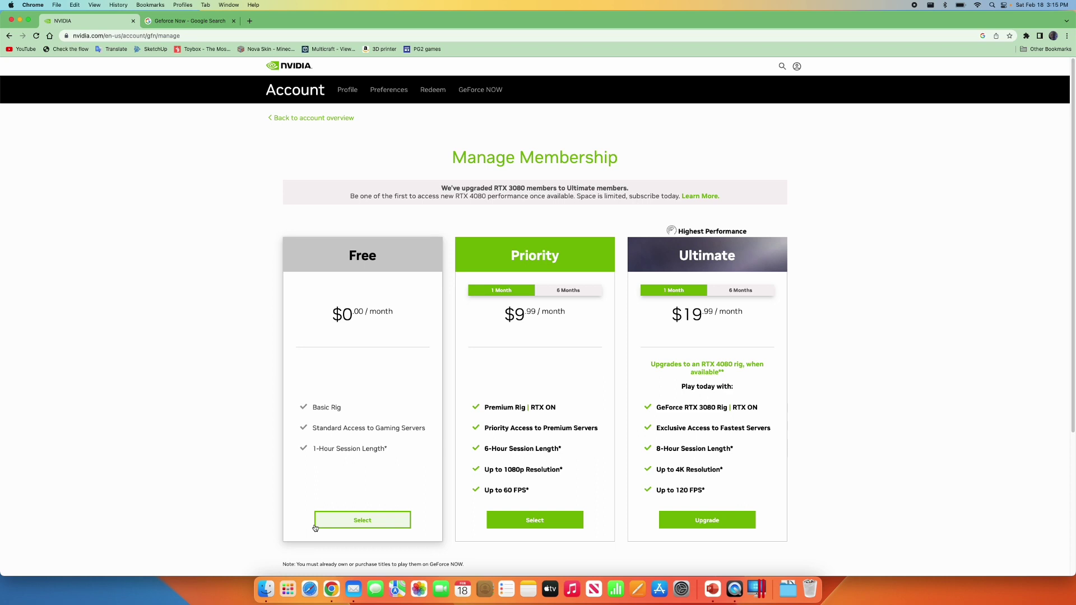
click(342, 525)
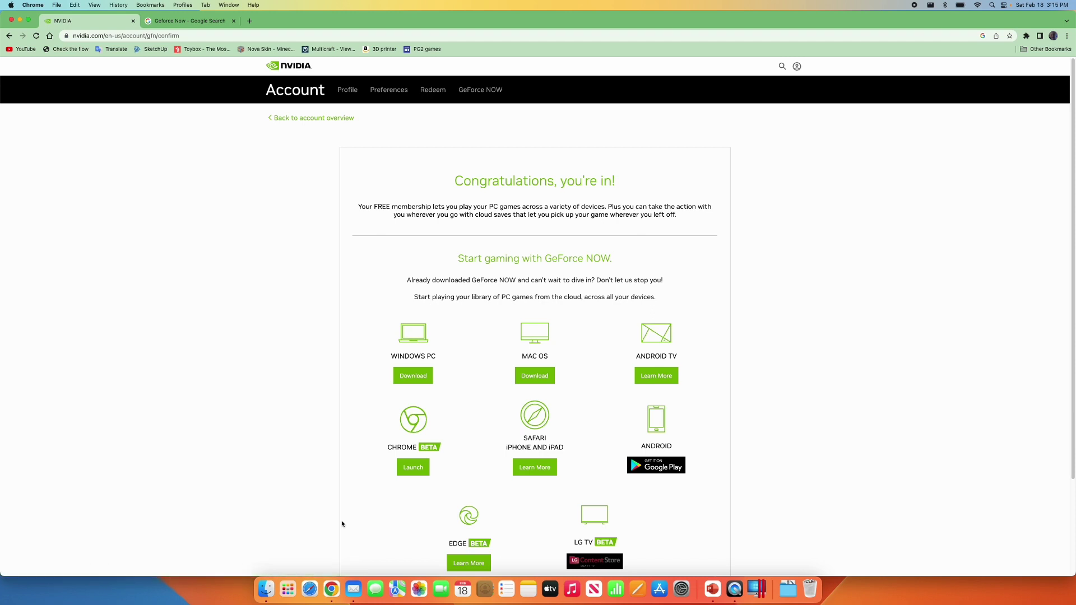
Launch the Chrome beta version of GeForce NOW and dismiss the release highlights
scroll(354, 471, down, 1)
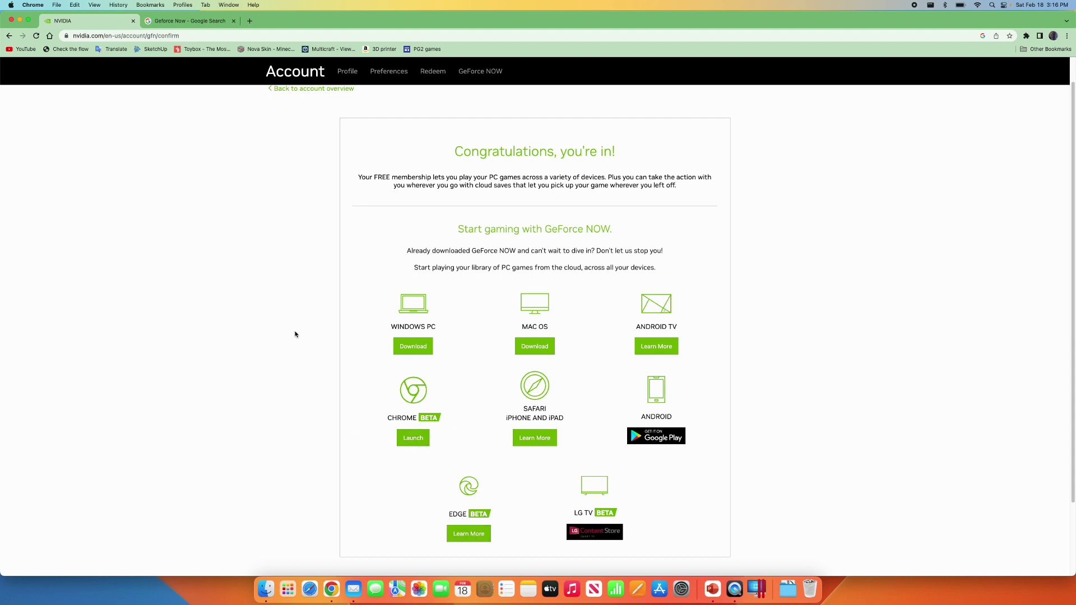
click(406, 436)
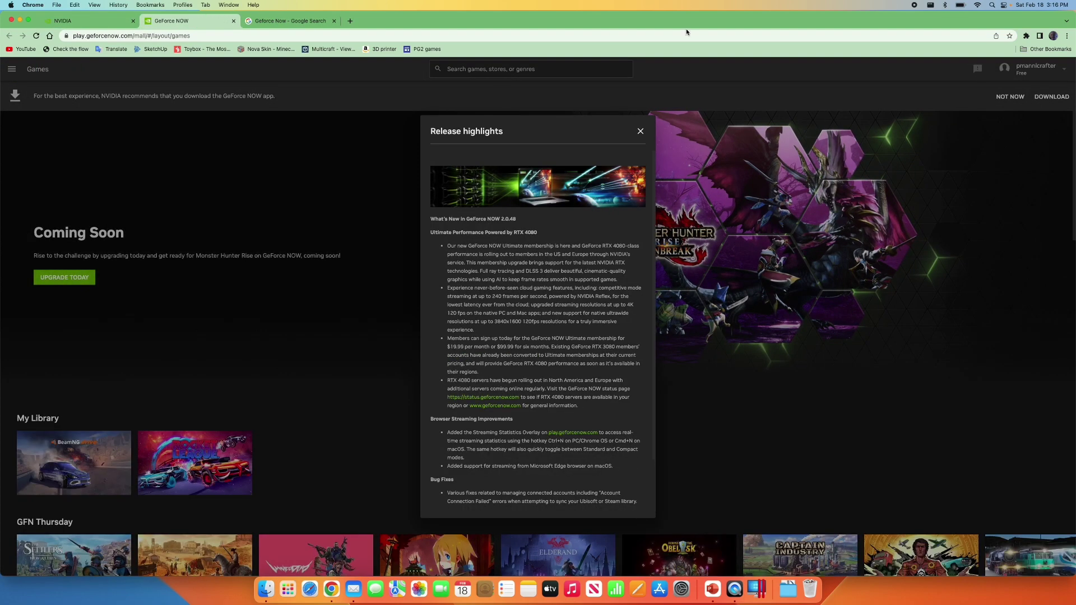
click(640, 133)
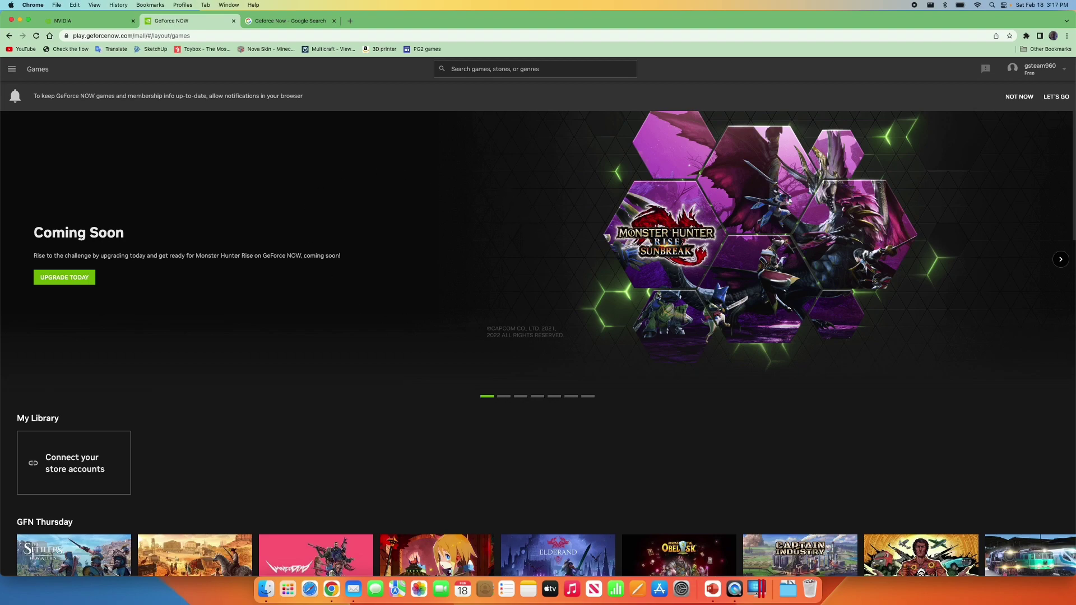
Look through the game rows and open the store account connections from My Library
scroll(683, 297, down, 10)
scroll(635, 315, up, 6)
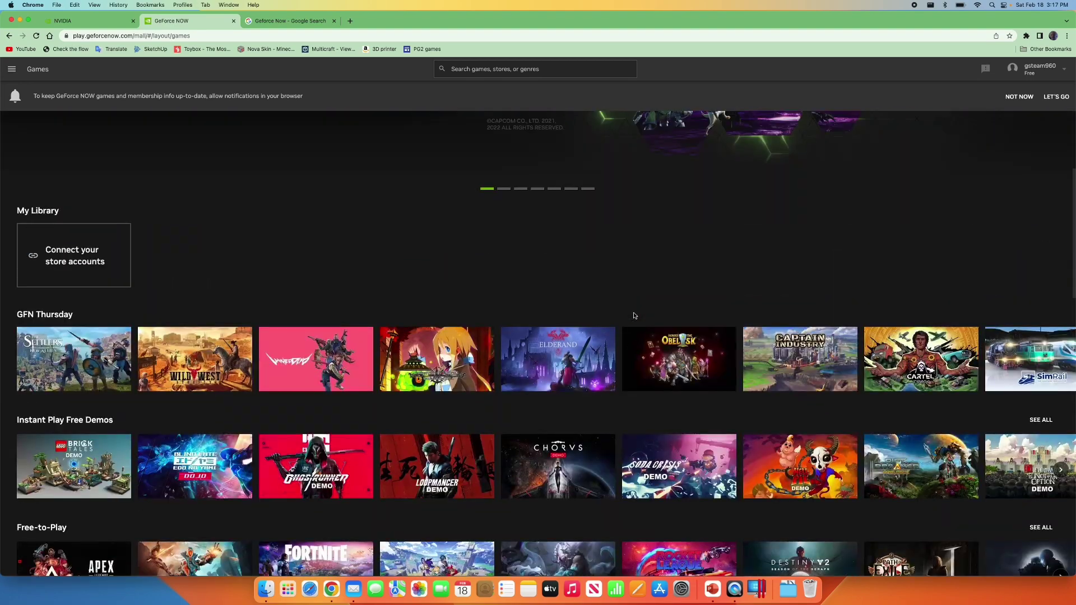
scroll(634, 315, down, 3)
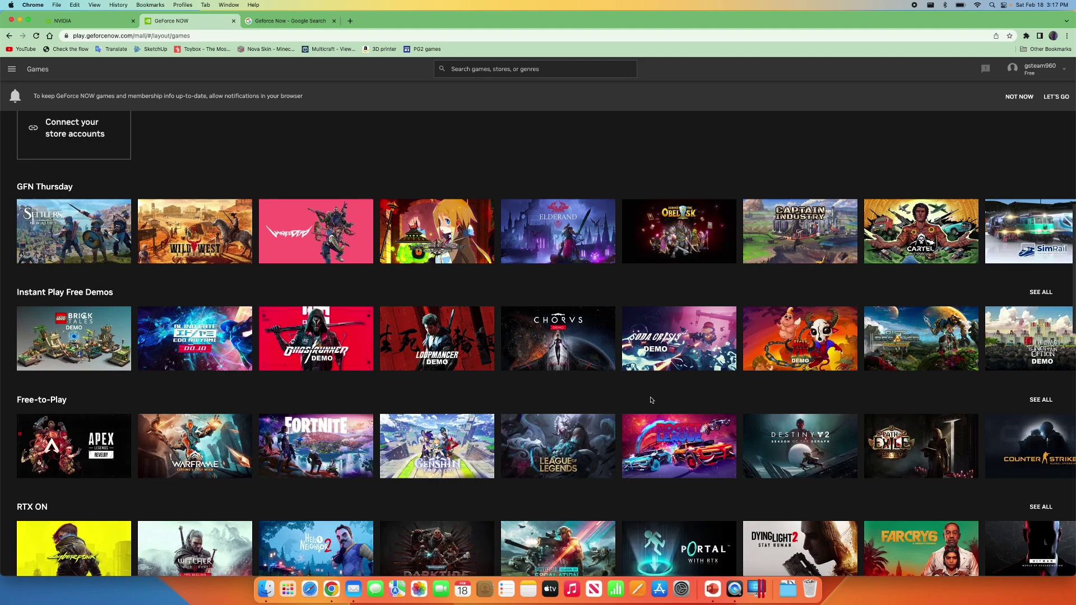
mouse_move(287, 460)
scroll(257, 407, up, 3)
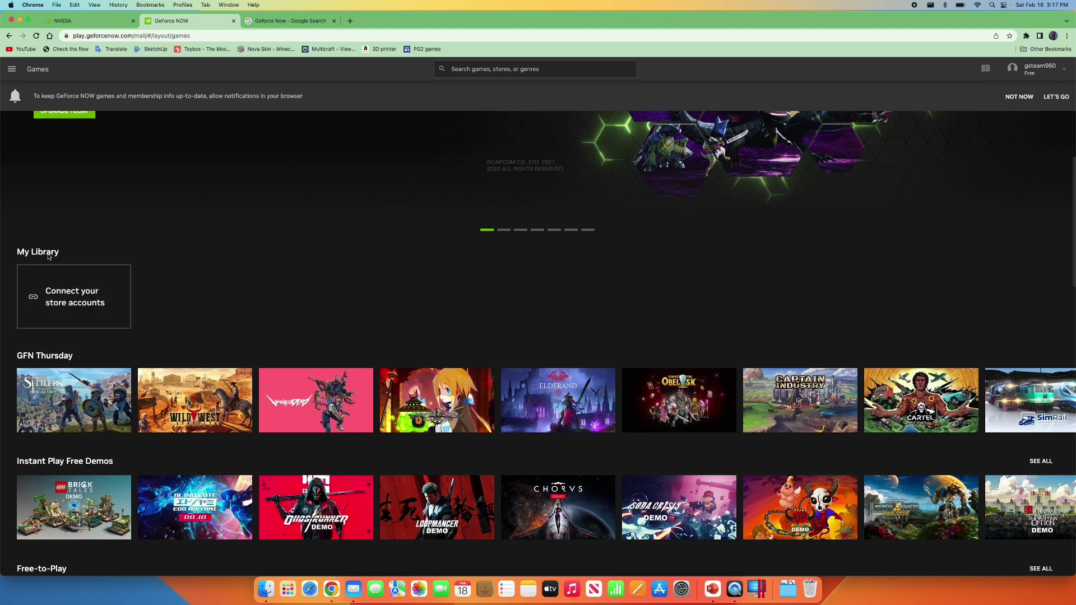
click(69, 303)
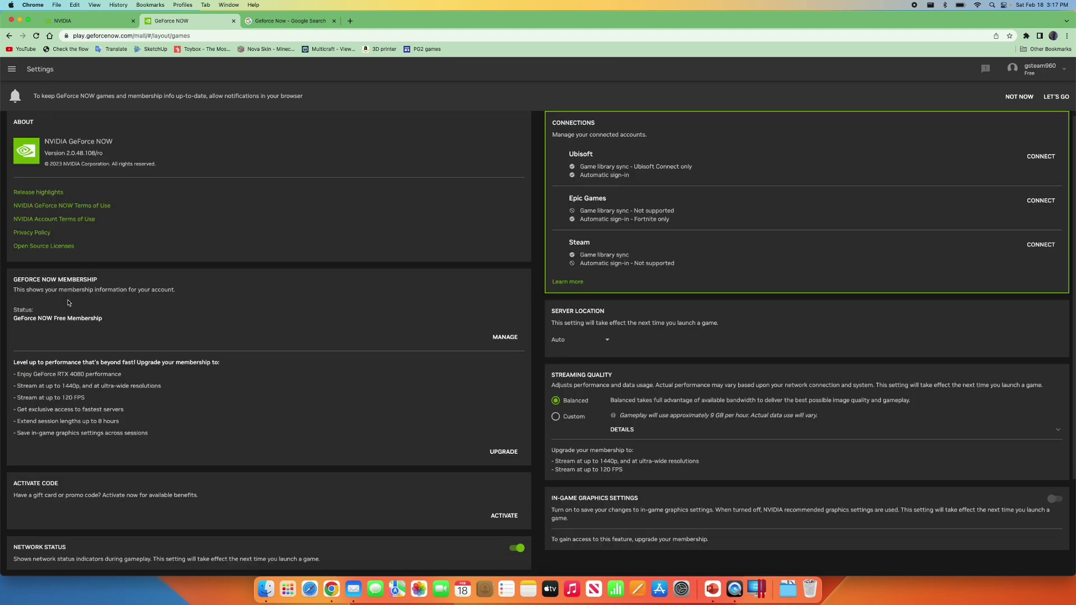
Connect the Steam account to GeForce NOW by signing in to Steam
click(12, 69)
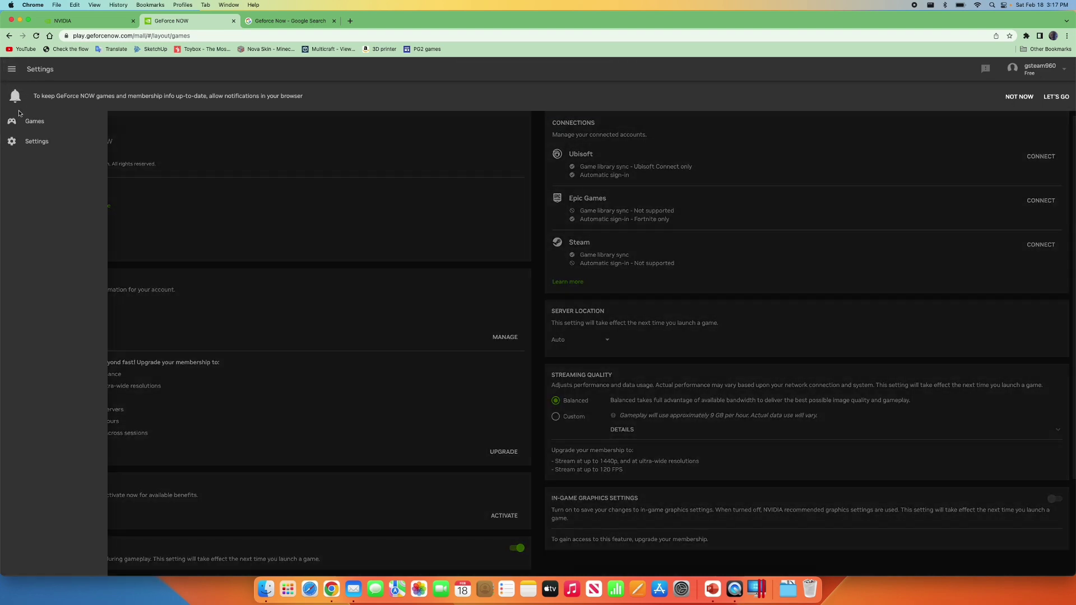
click(138, 130)
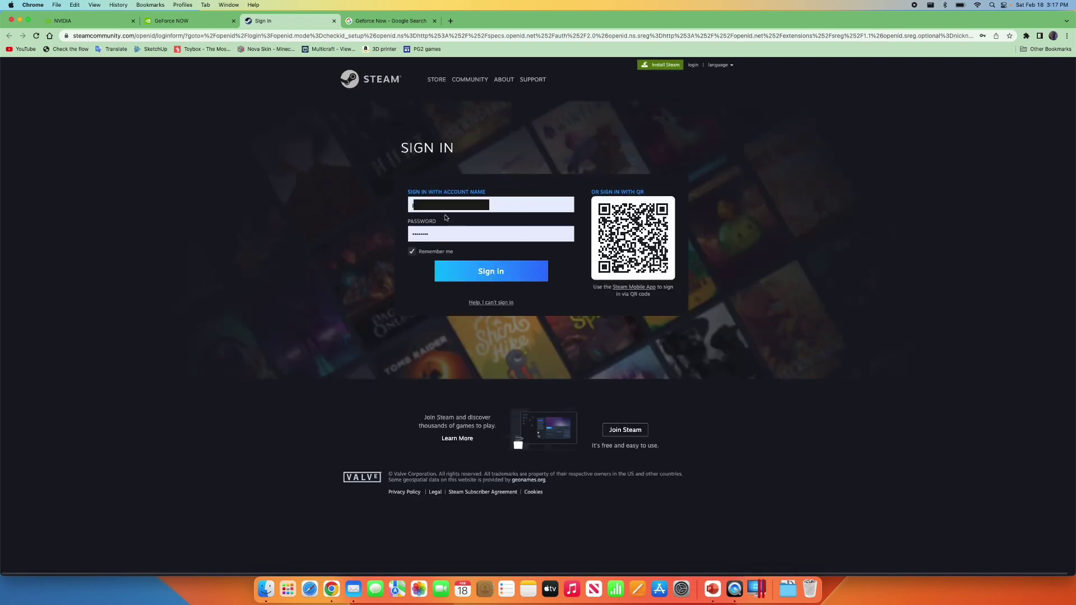
click(474, 208)
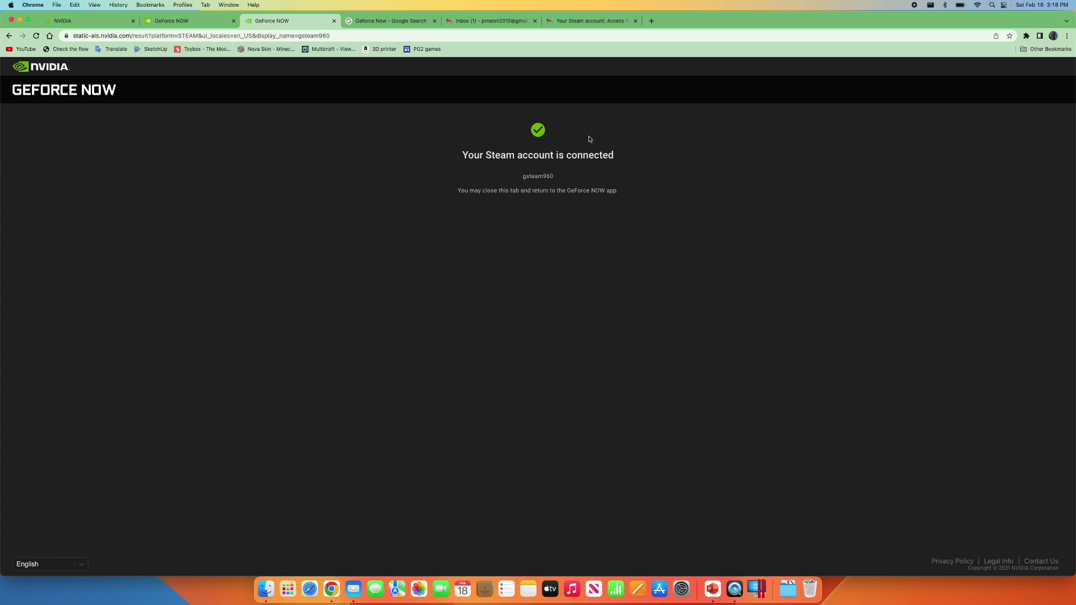
drag(457, 158, 617, 152)
click(614, 153)
Return to the GeForce NOW app and check My Library on the Games page
click(174, 23)
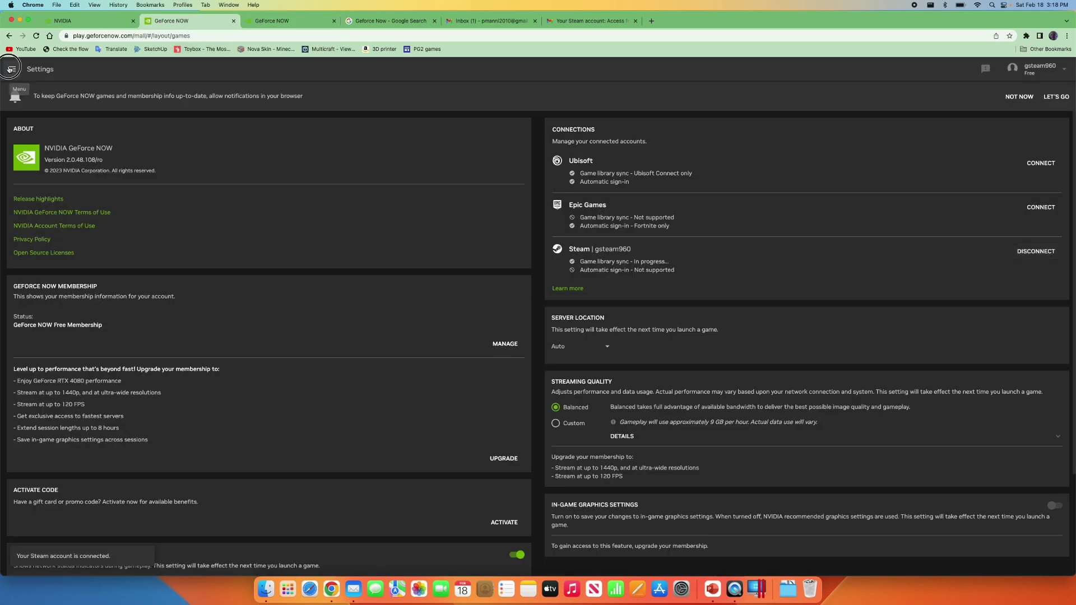
click(11, 69)
click(15, 121)
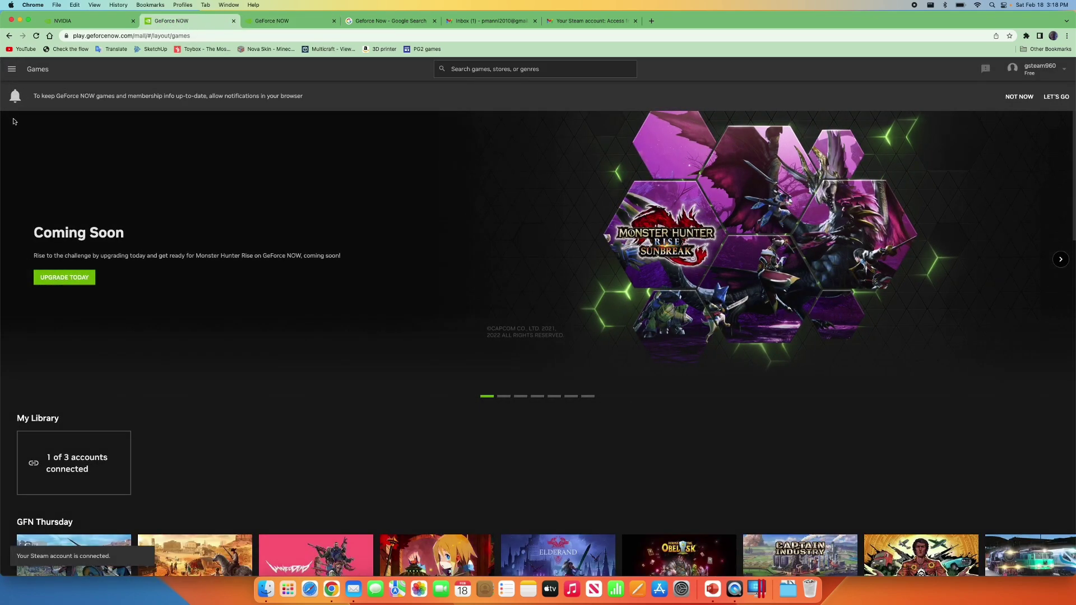
mouse_move(93, 460)
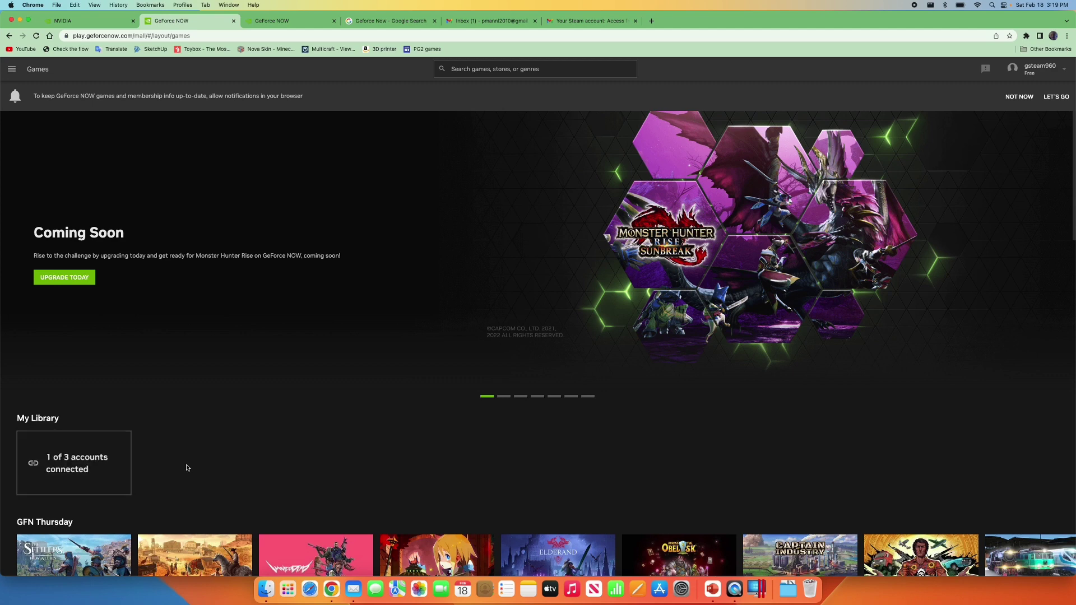
Open the Steam privacy settings from the Steam entry in the GeForce NOW connected accounts
click(62, 476)
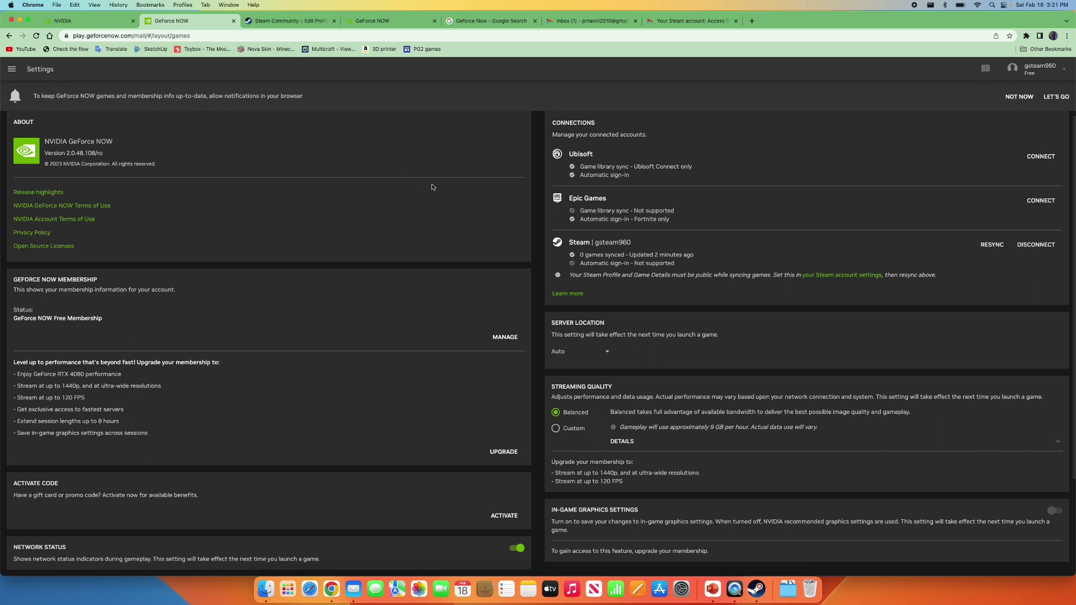
click(838, 275)
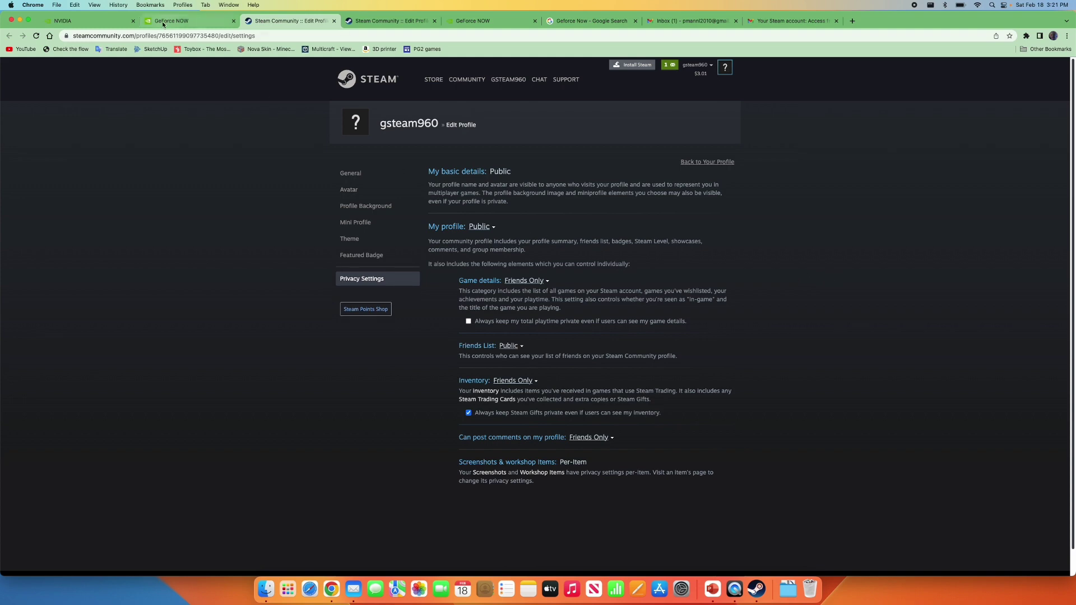
click(179, 21)
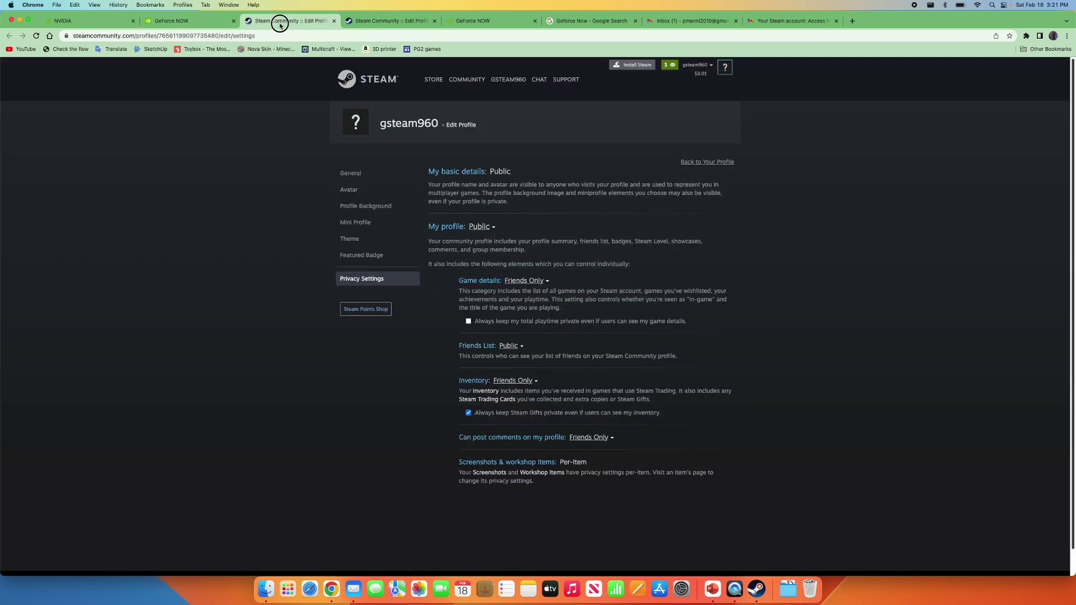
click(281, 22)
Set the Steam profile's Game details privacy to Public
scroll(617, 314, down, 1)
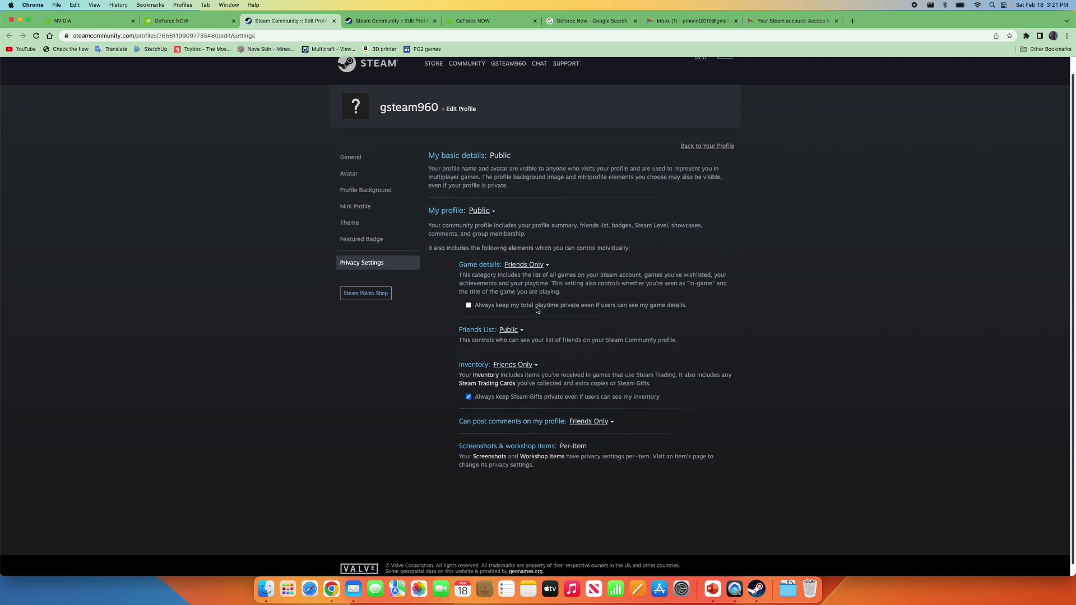
click(527, 264)
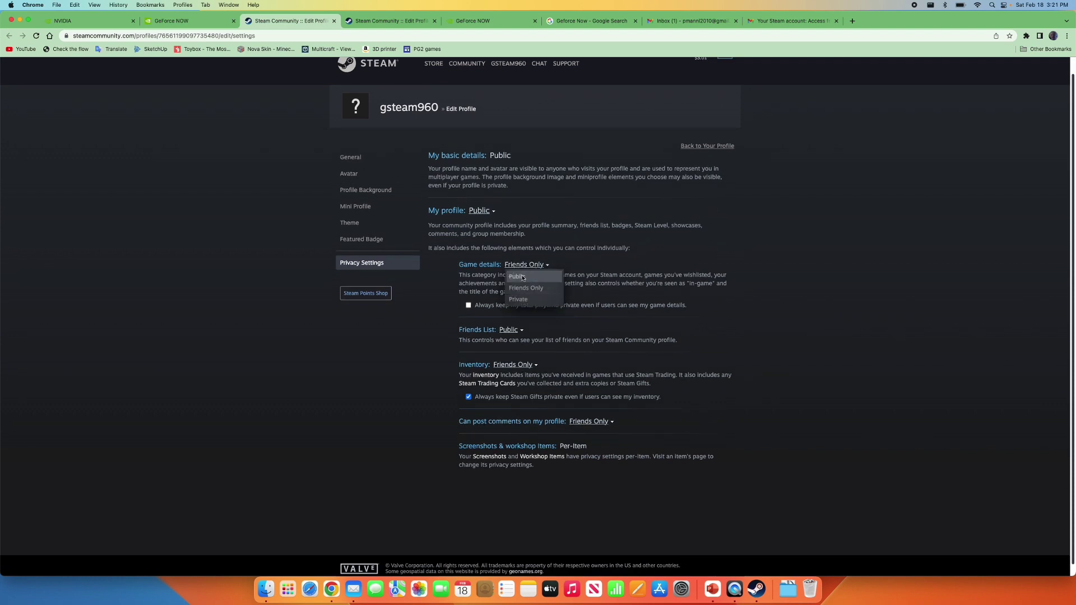
click(516, 276)
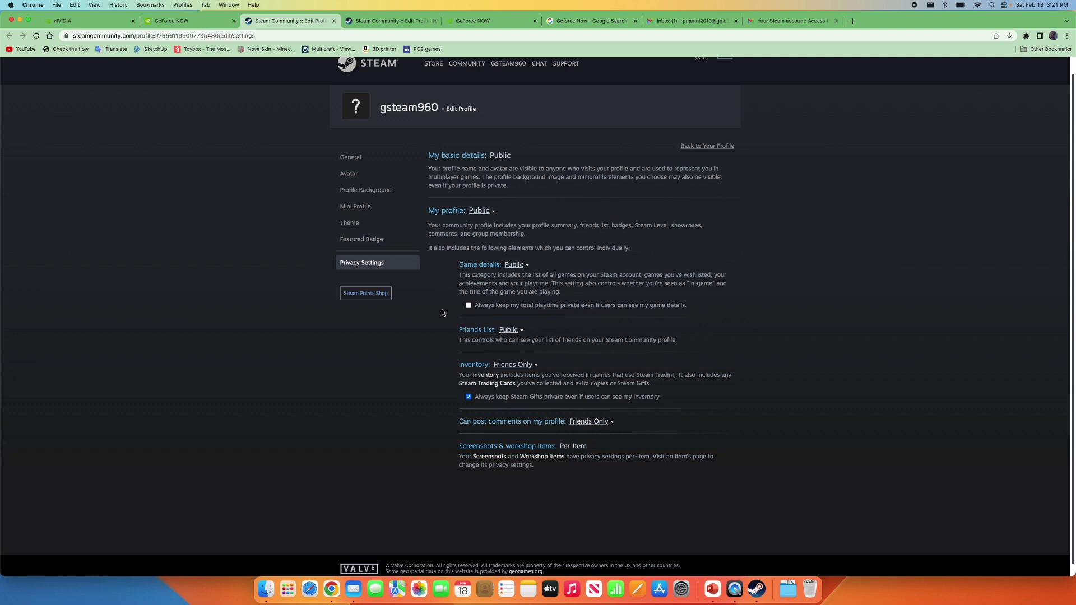
Return to the GeForce NOW settings and resync the Steam game library
scroll(561, 269, down, 2)
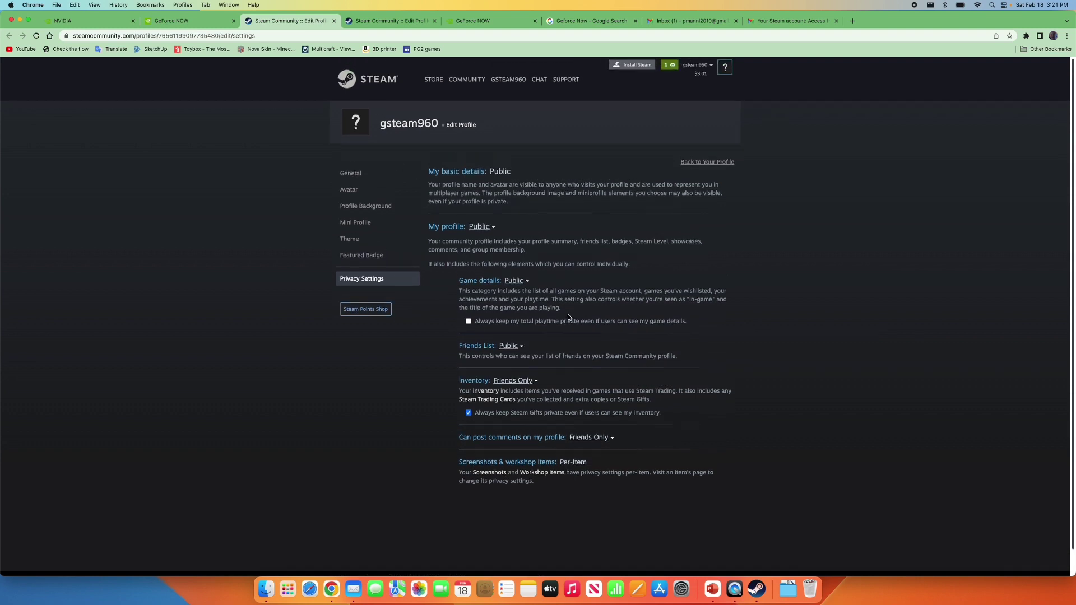
click(191, 21)
click(991, 244)
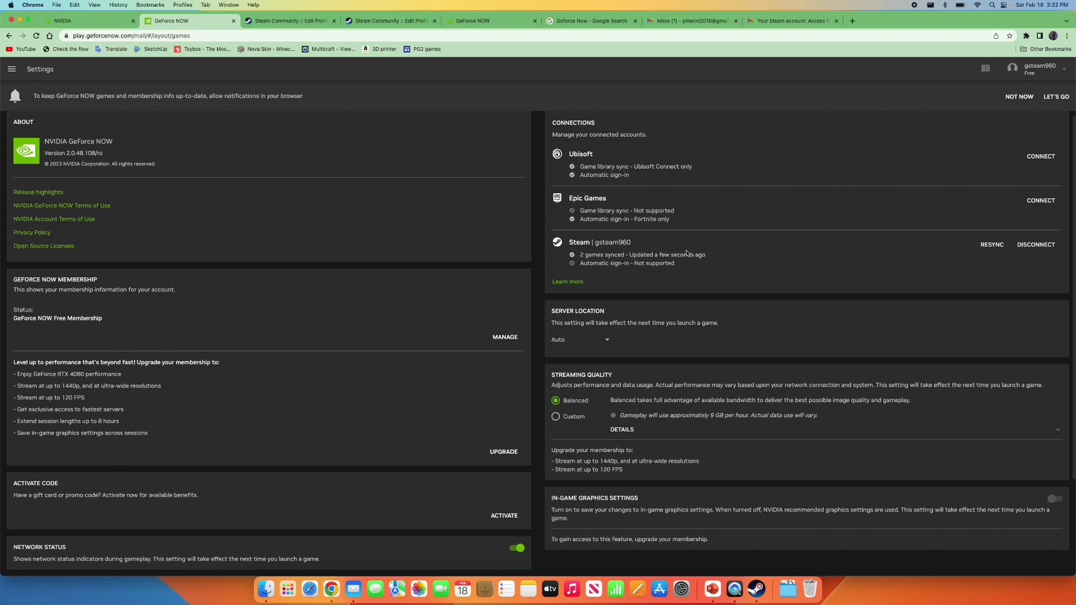
Go back to the Steam profile's privacy settings and revisit the Game details visibility choice
click(268, 24)
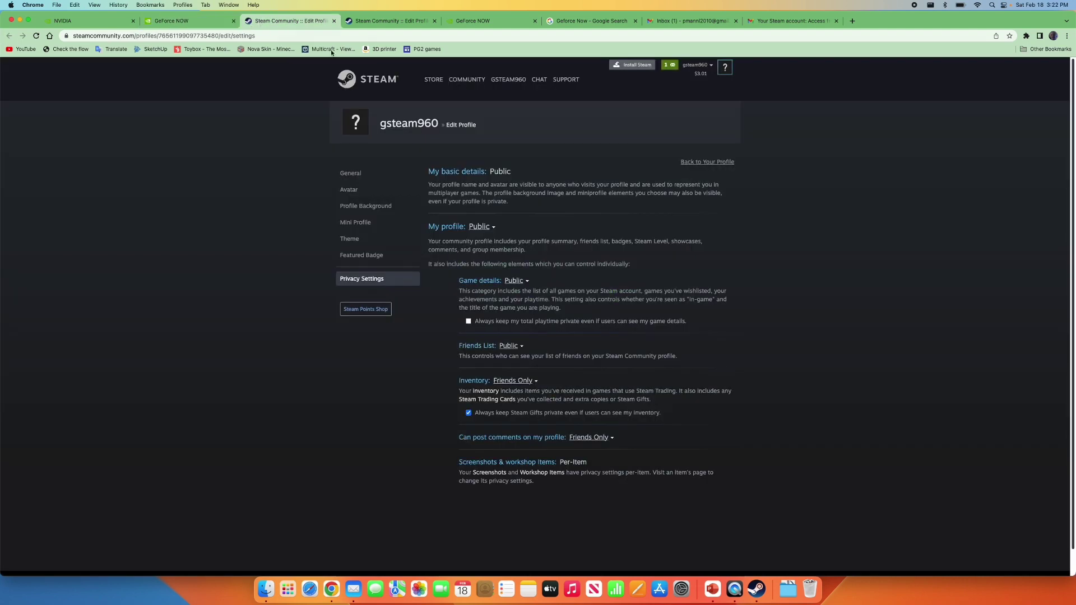
click(512, 280)
click(524, 301)
Launch BeamNG.drive from My Library on the GeForce NOW Games page and allow browser notifications for when the rig is ready
click(171, 21)
click(11, 69)
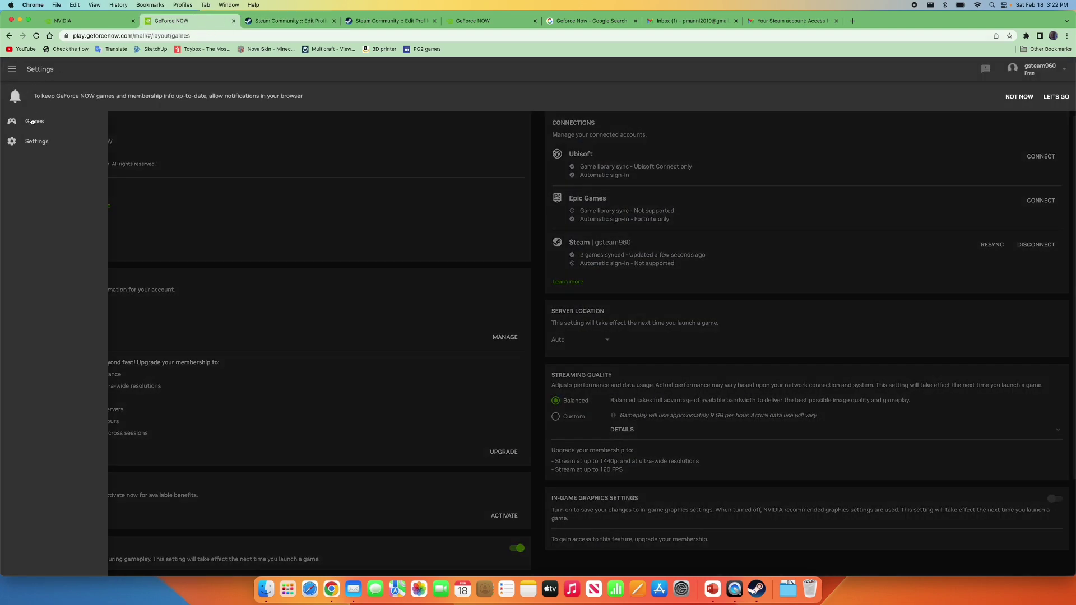
click(32, 122)
mouse_move(184, 476)
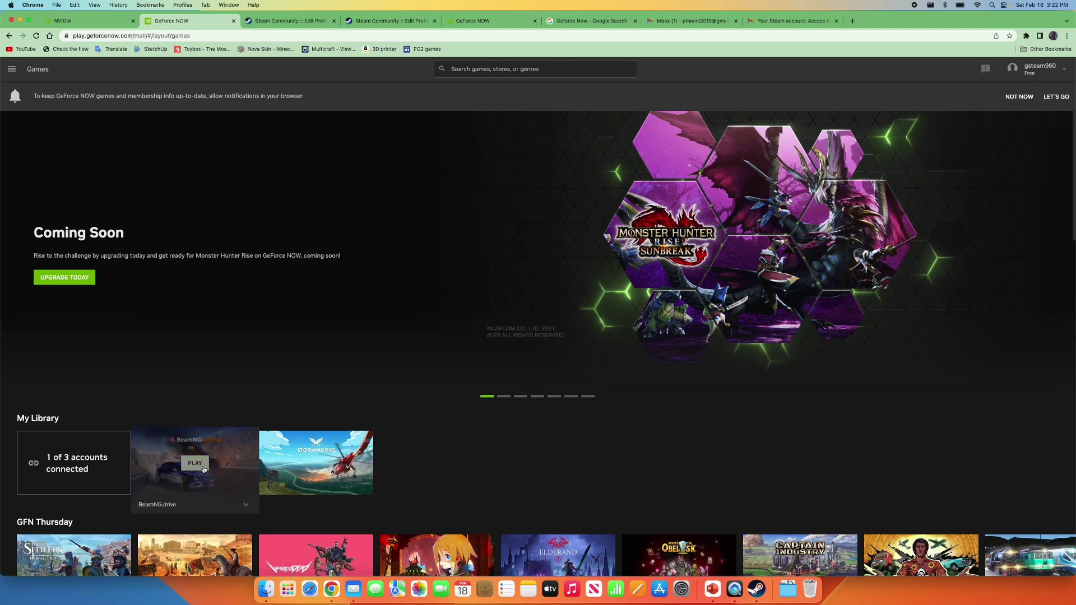
click(196, 464)
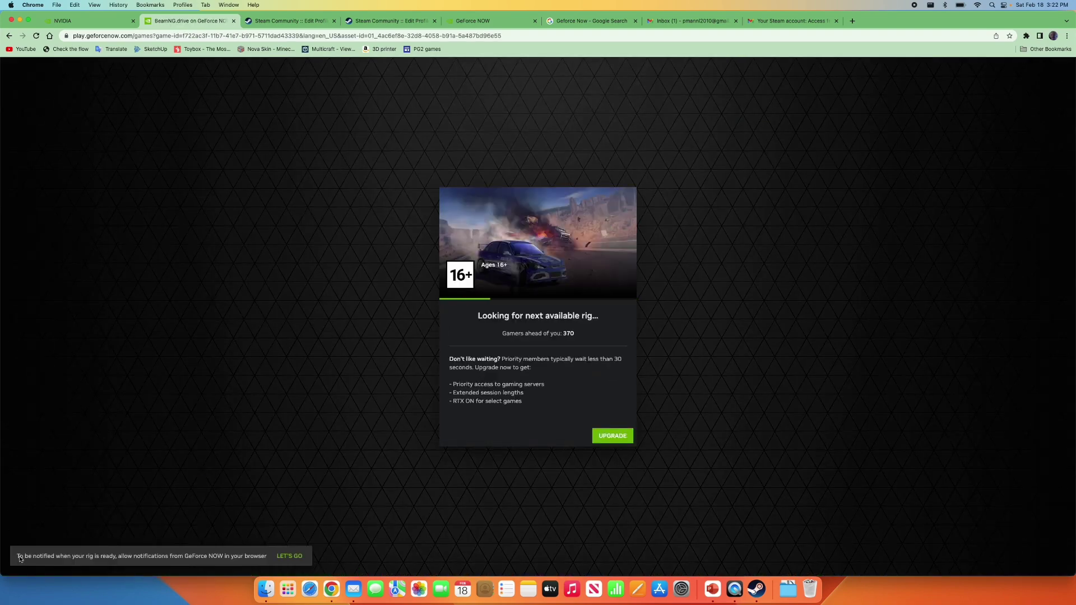
click(281, 560)
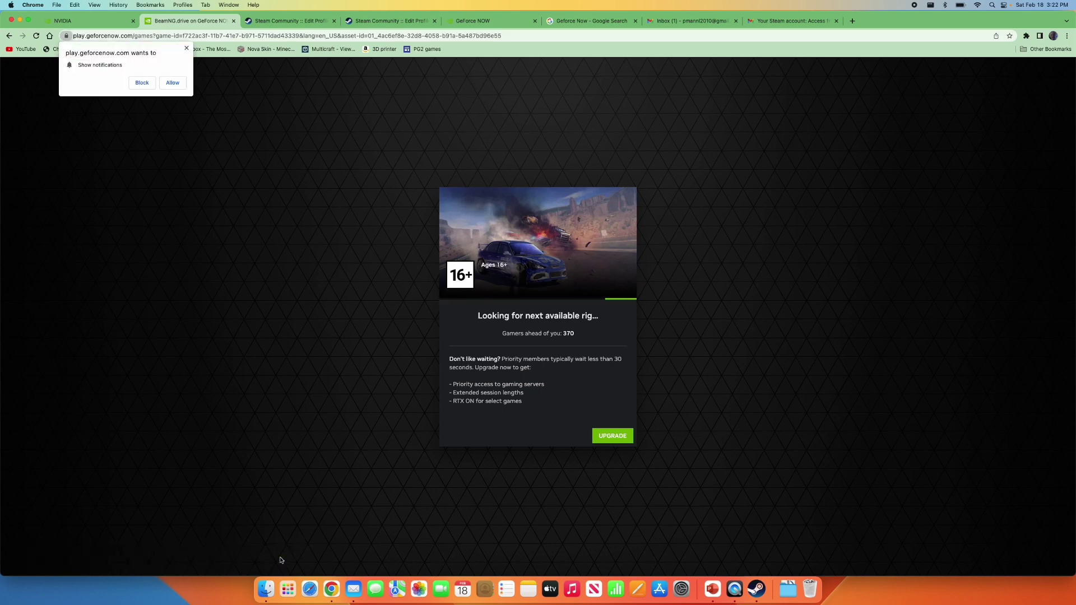
click(171, 85)
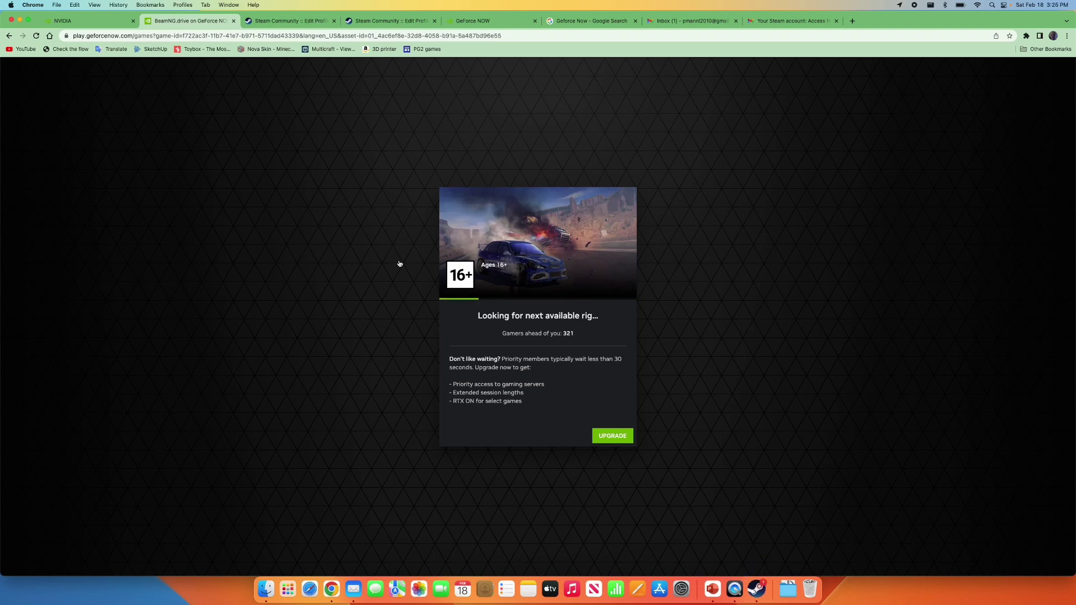
click(757, 588)
click(868, 498)
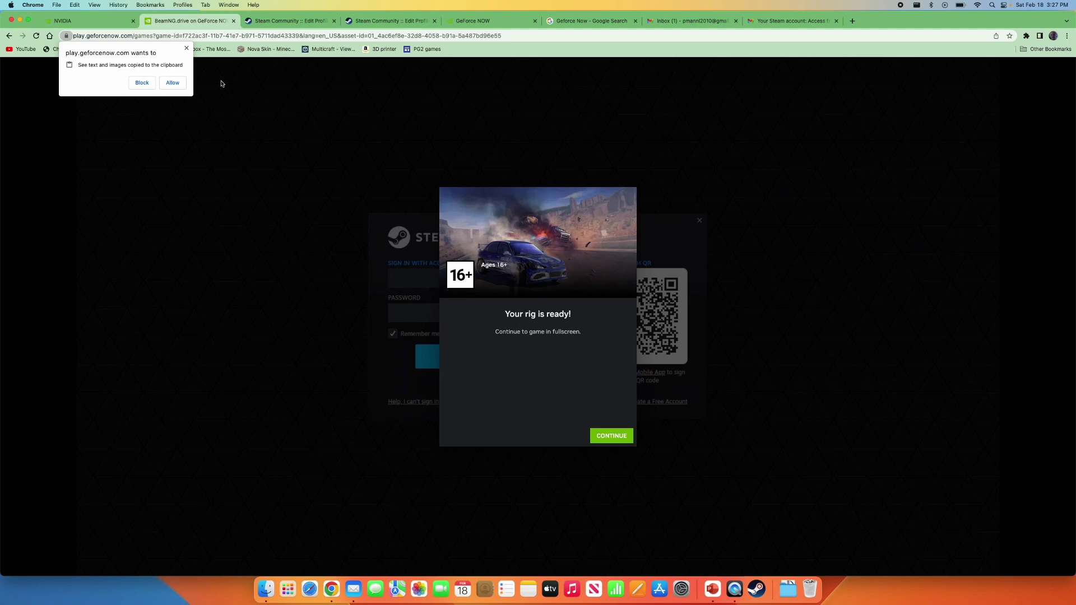
Allow GeForce NOW to access the clipboard and continue to the game in fullscreen
click(169, 86)
click(168, 85)
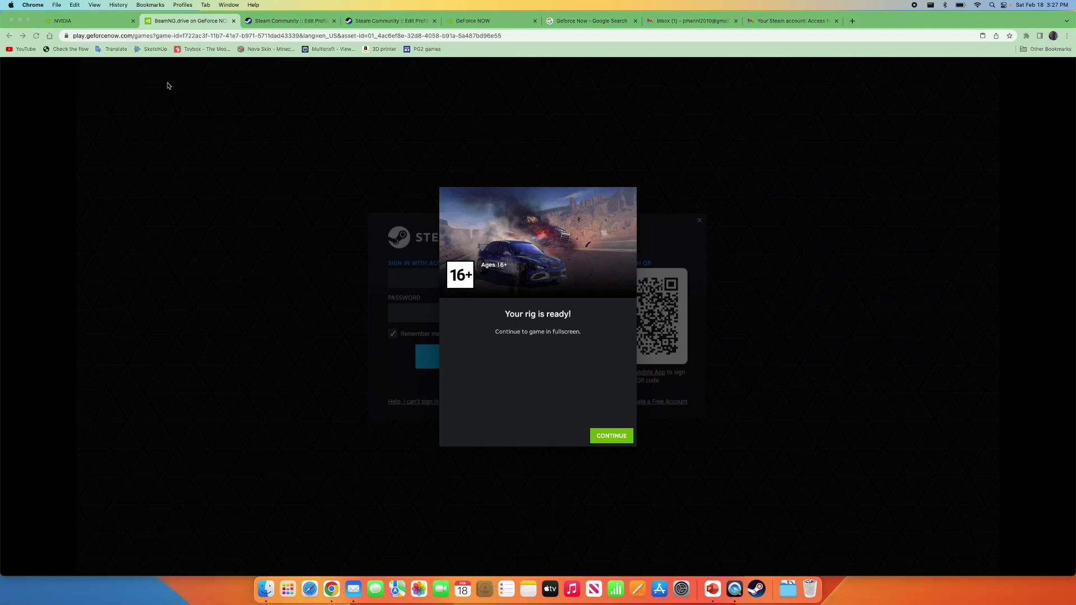
click(548, 207)
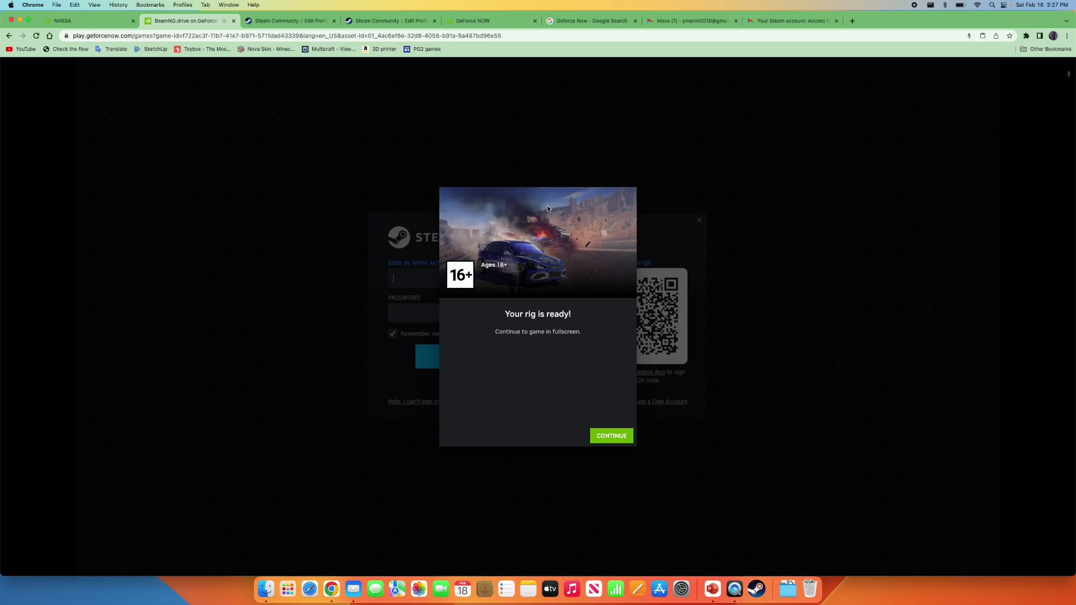
click(612, 436)
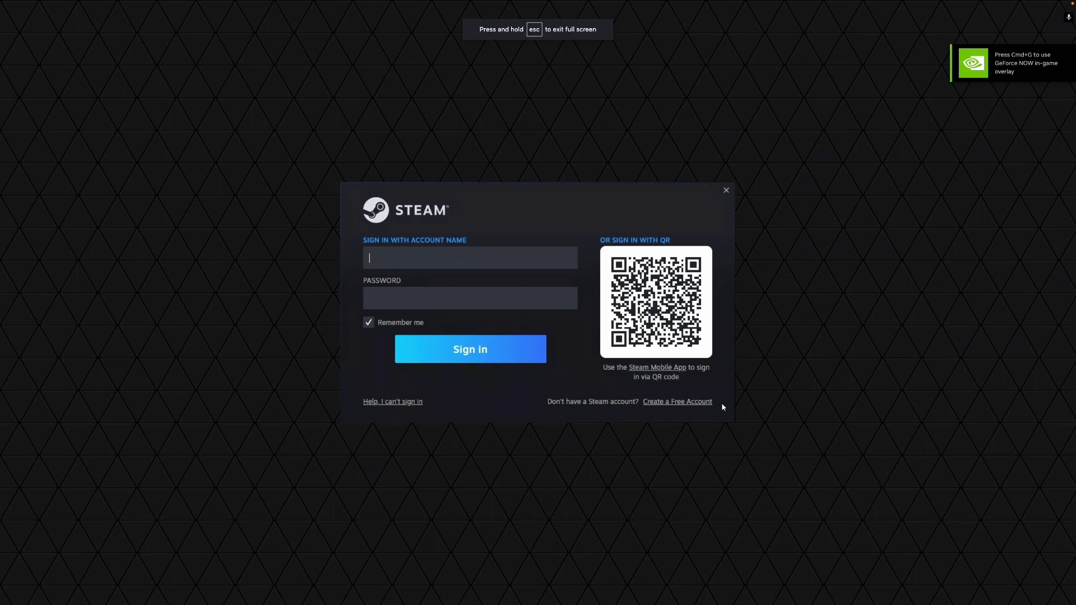
Sign in to Steam in the streaming session with the account name and account password
key(super+v)
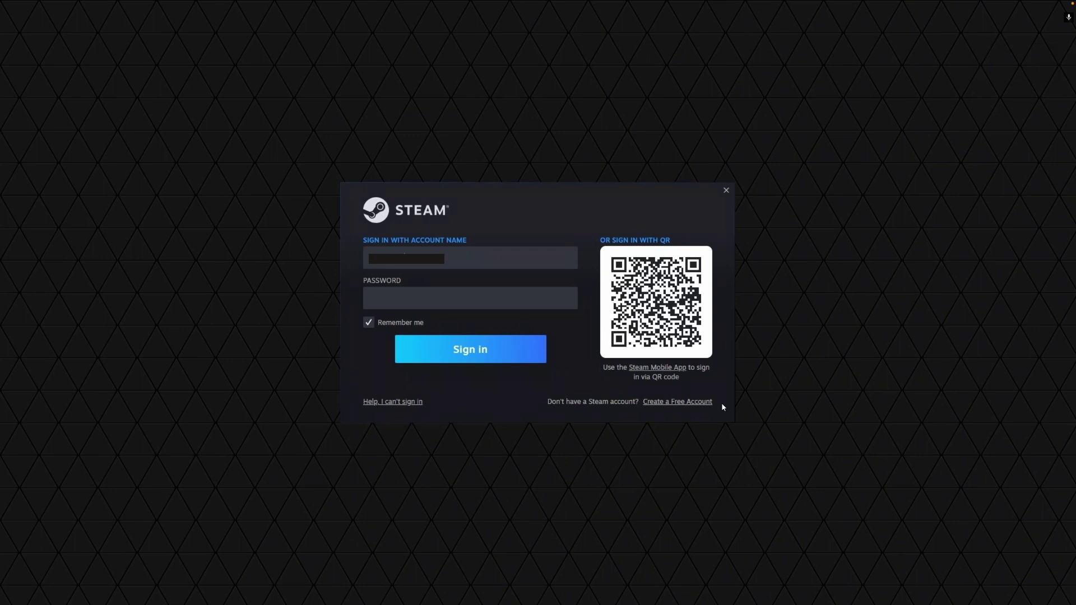
click(401, 298)
text(••••••••)
click(420, 354)
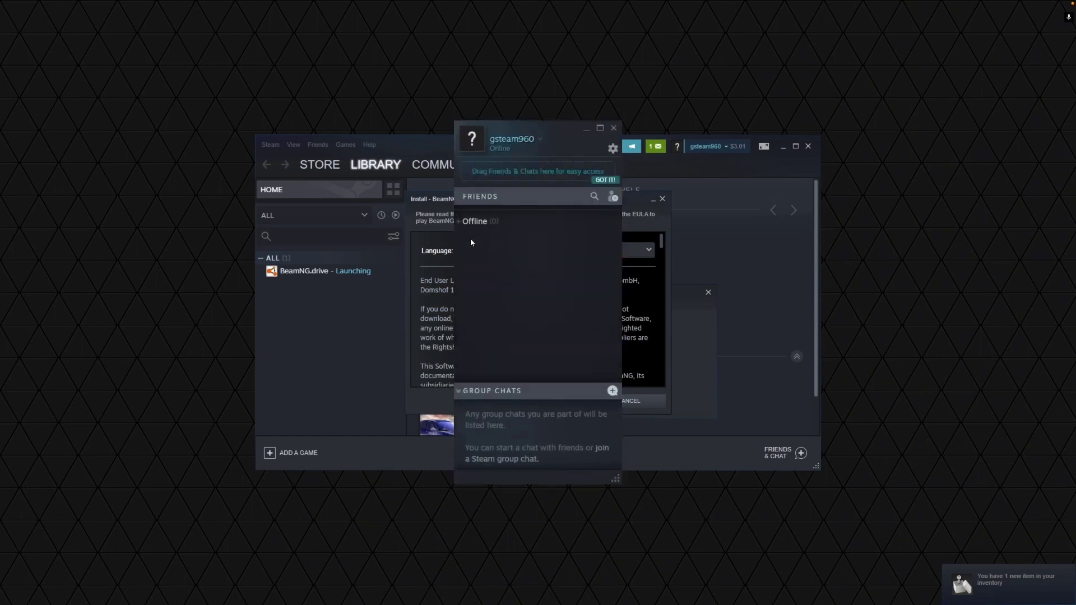
Close the Friends window and the BeamNG.drive license agreement, and move the Steam window higher on the screen
click(614, 128)
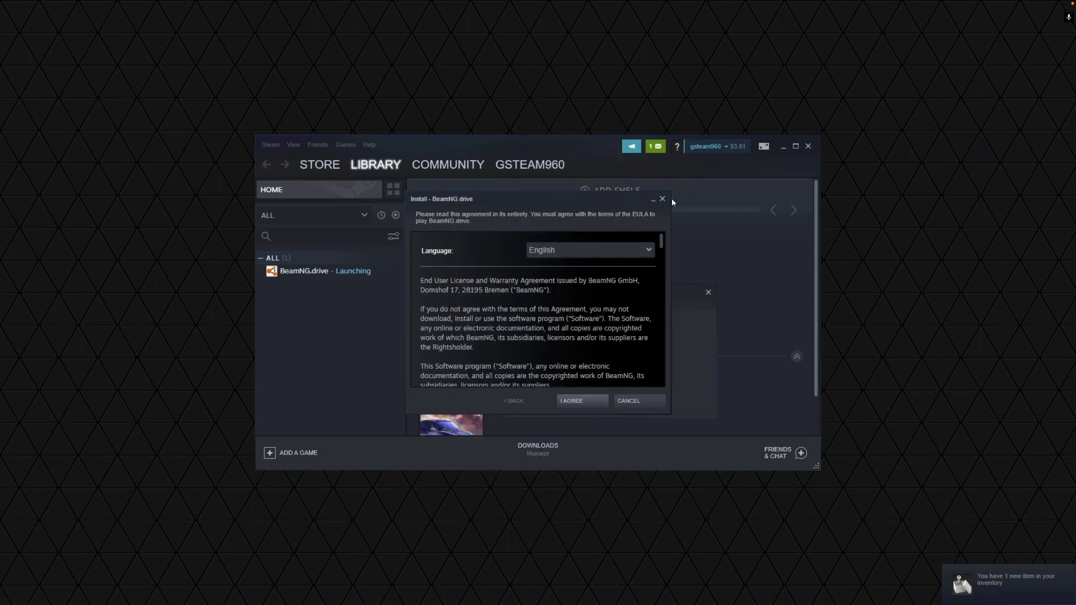
click(663, 199)
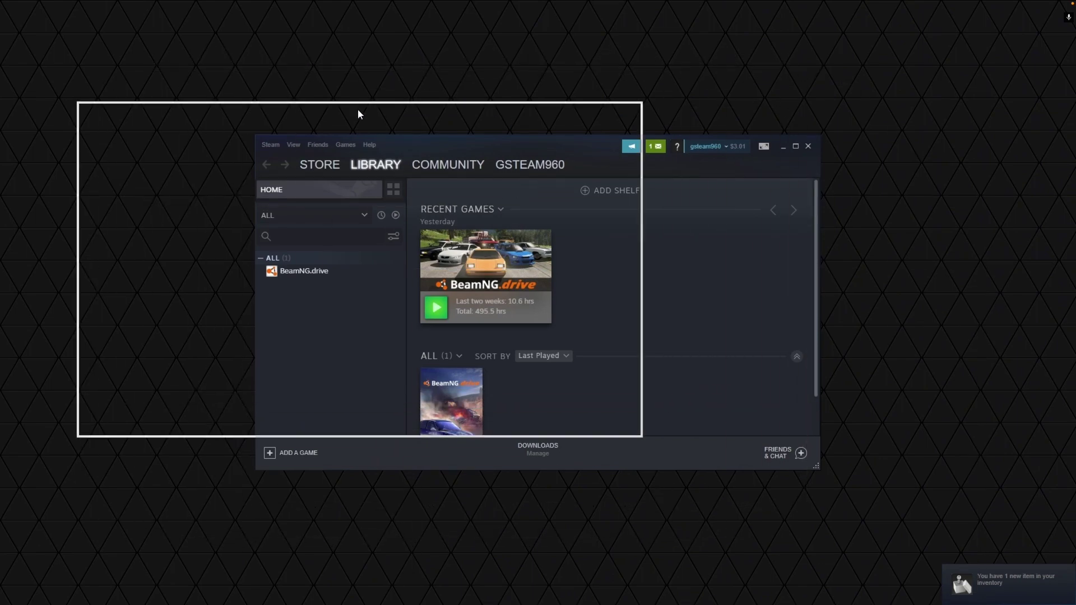
drag(346, 139, 540, 101)
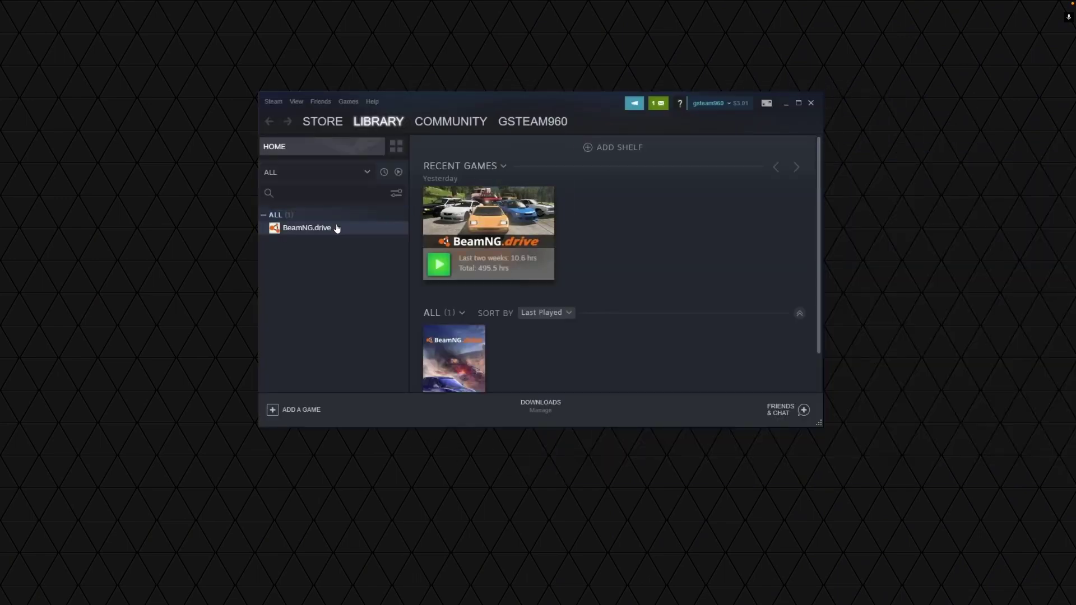
Start BeamNG.drive from its page in the Steam library
click(279, 234)
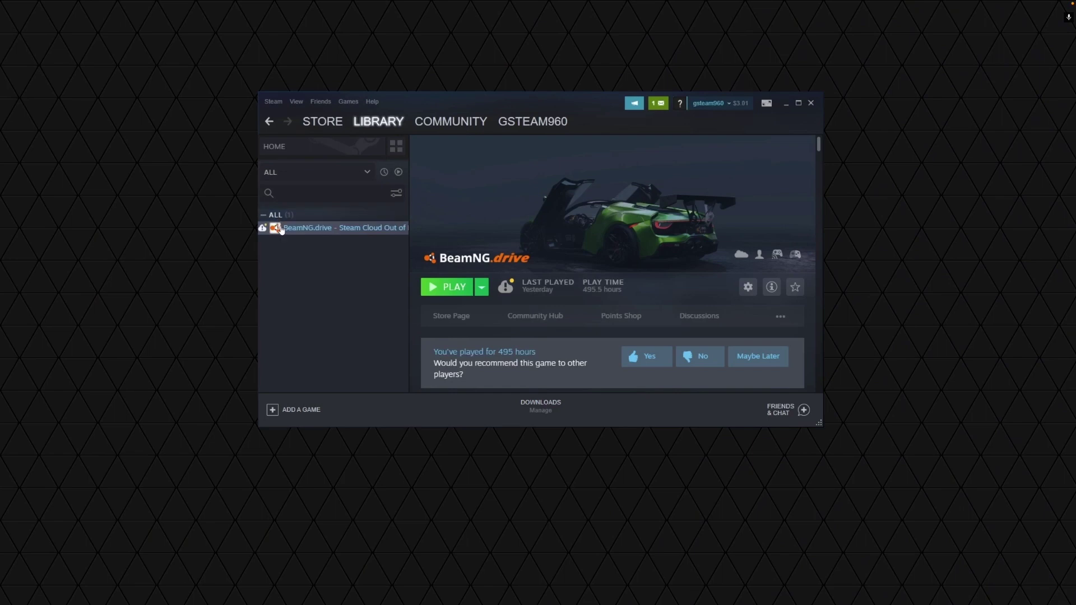
click(436, 286)
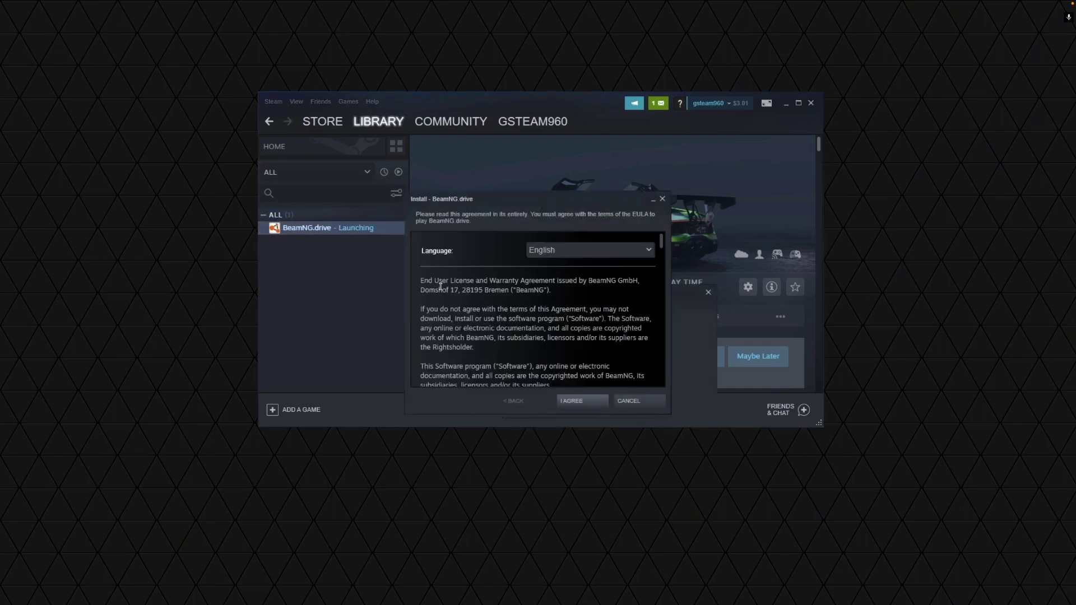